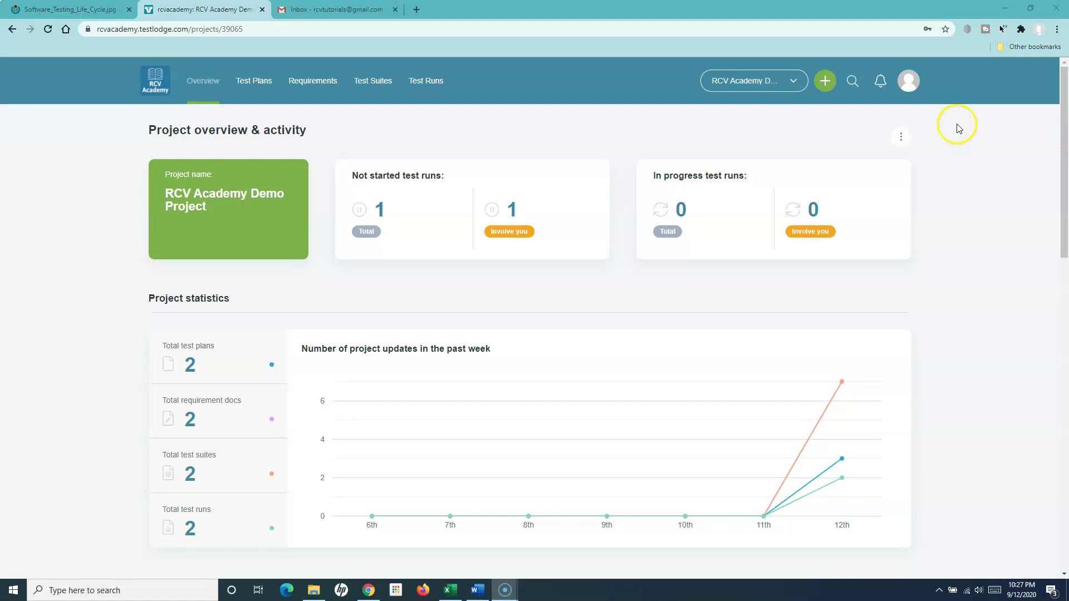
Step: Open the people management area and review the privileges and person selection on the account holders and administrators pages
click(912, 83)
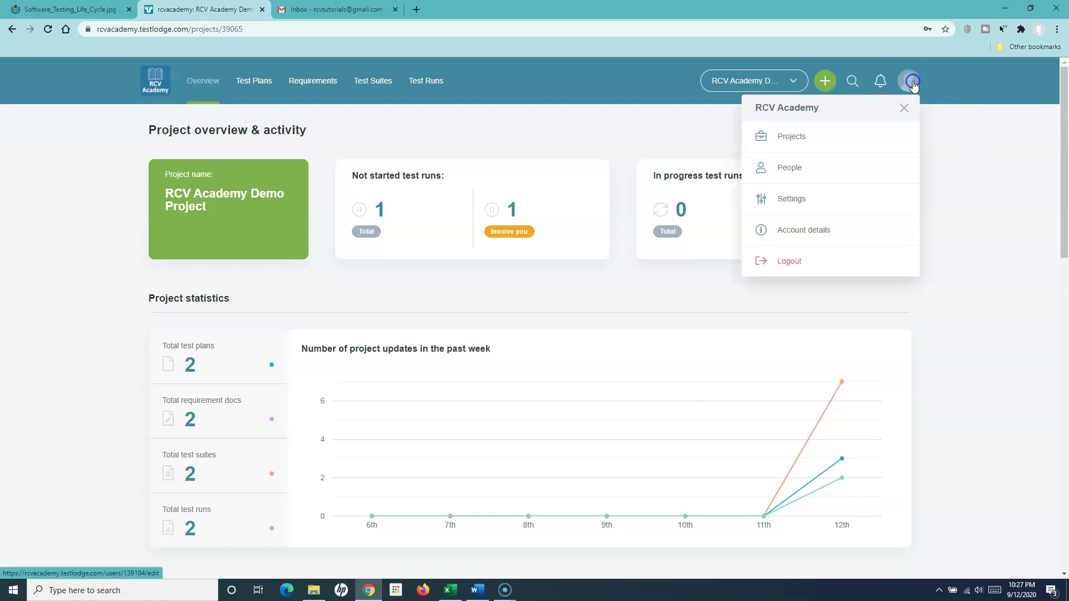
click(806, 173)
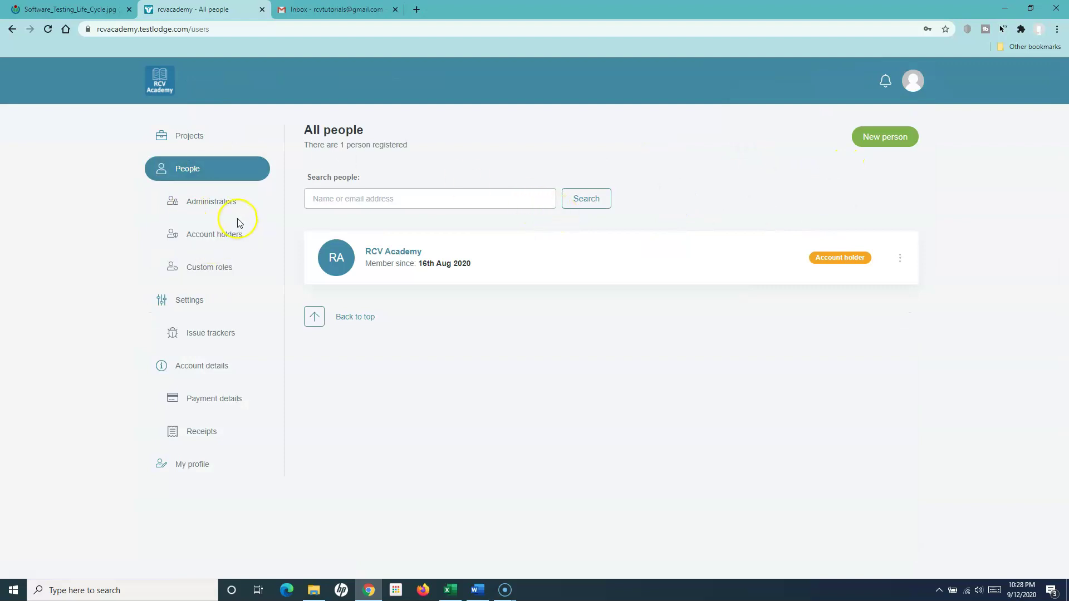
click(210, 234)
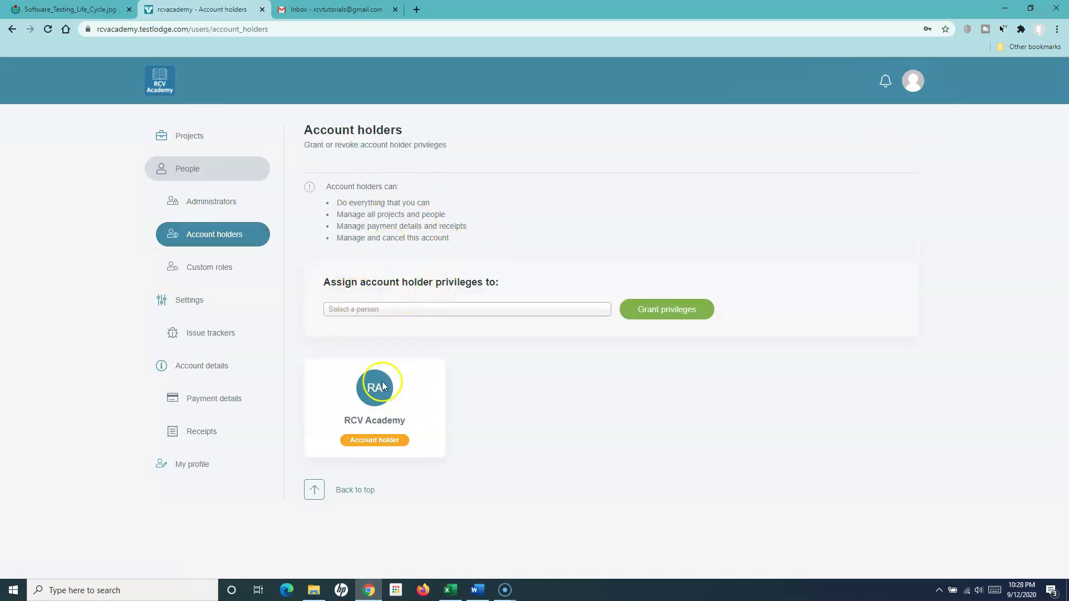
drag(347, 418, 405, 421)
click(405, 421)
click(225, 210)
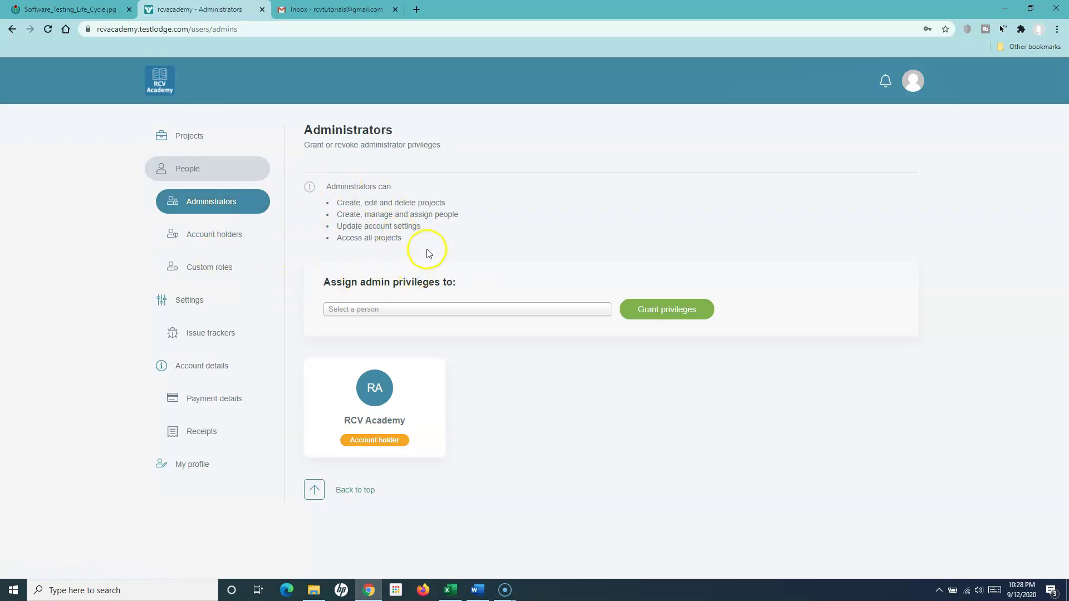
click(211, 247)
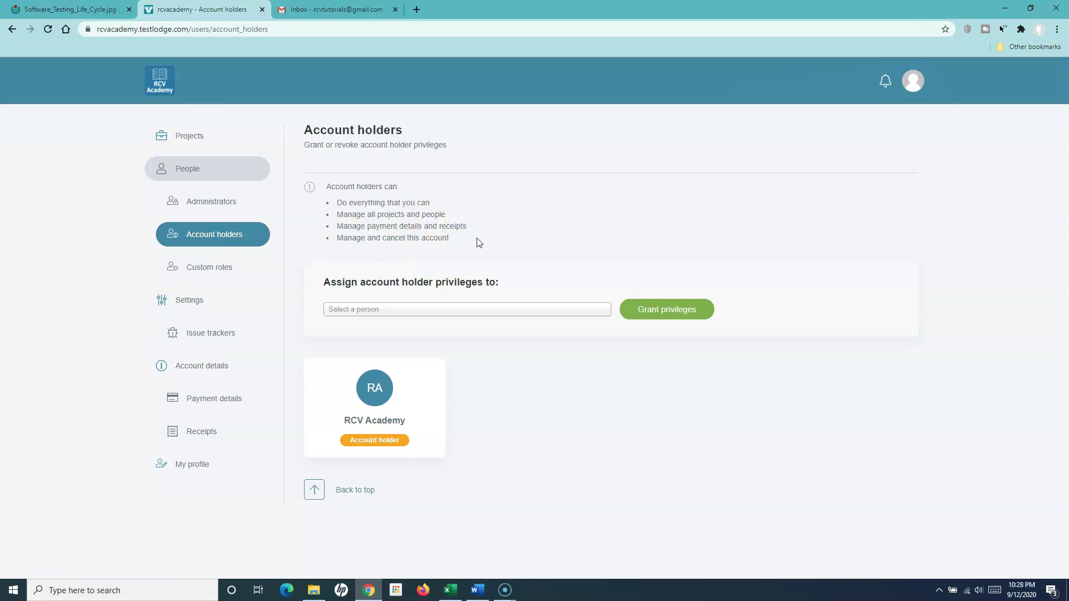
click(343, 309)
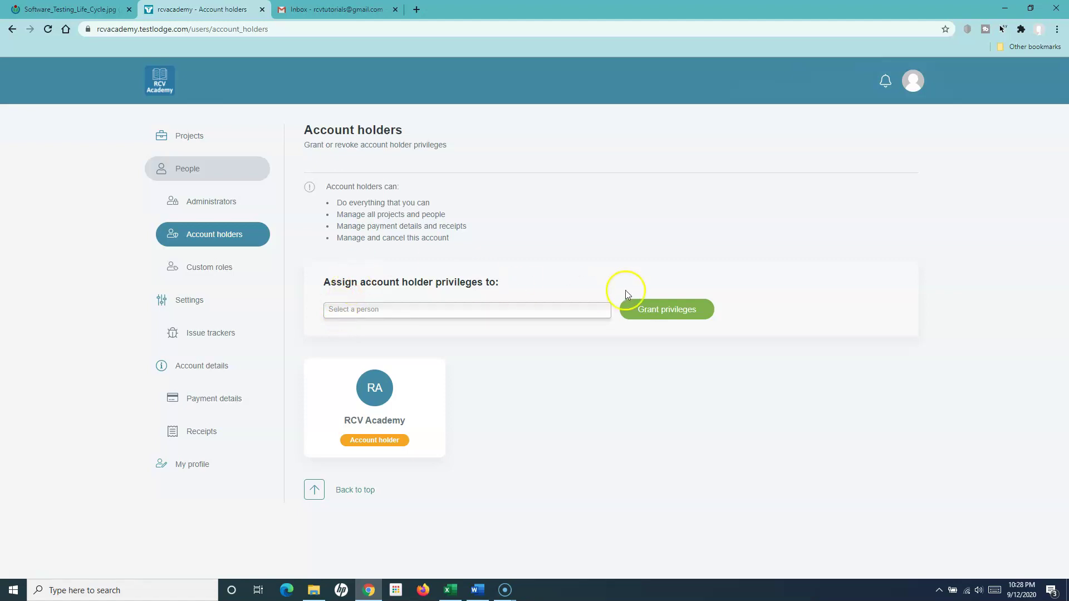
click(359, 313)
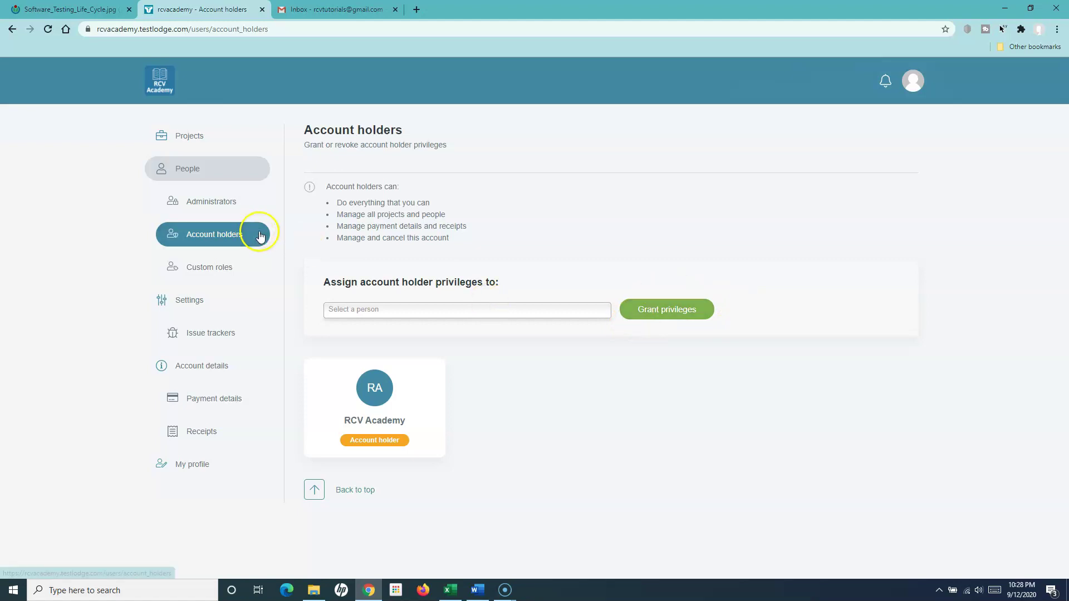
Step: Return to the list of all people and start a new person, filling in the first name, last name and email
click(216, 172)
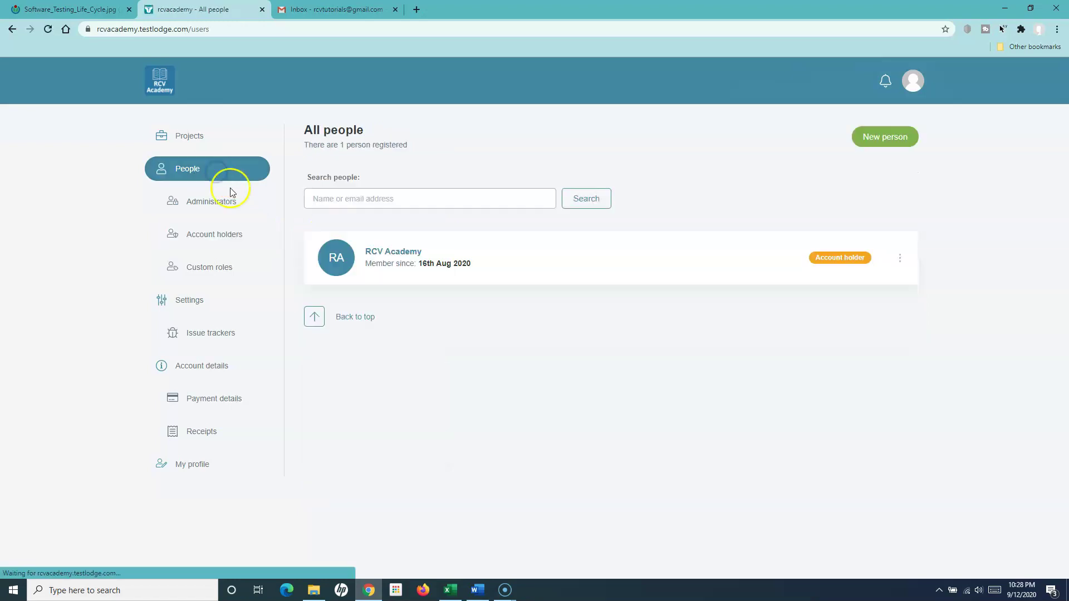
click(914, 85)
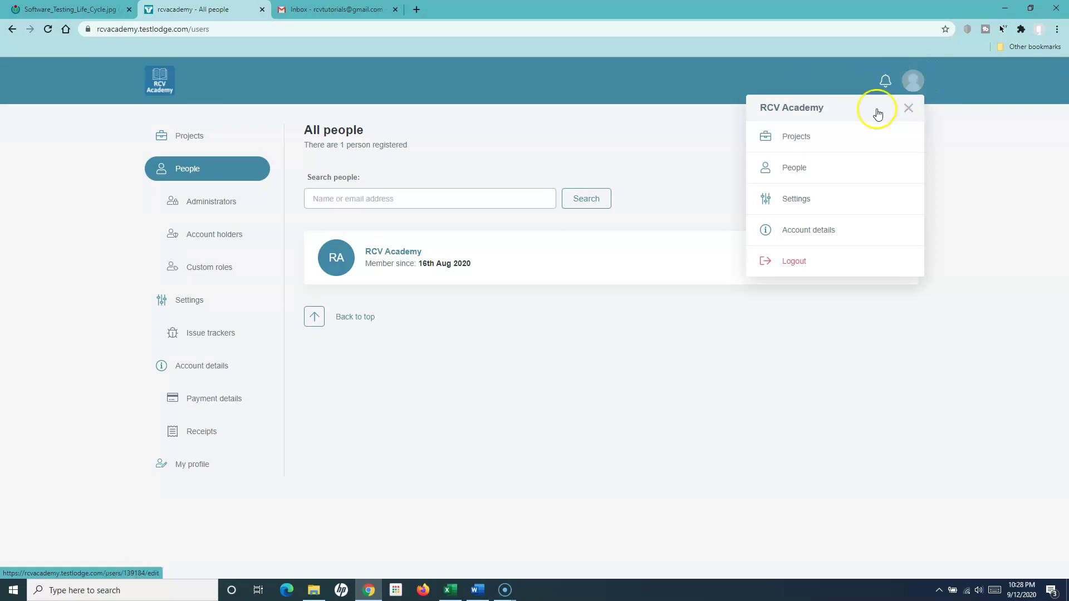
click(834, 183)
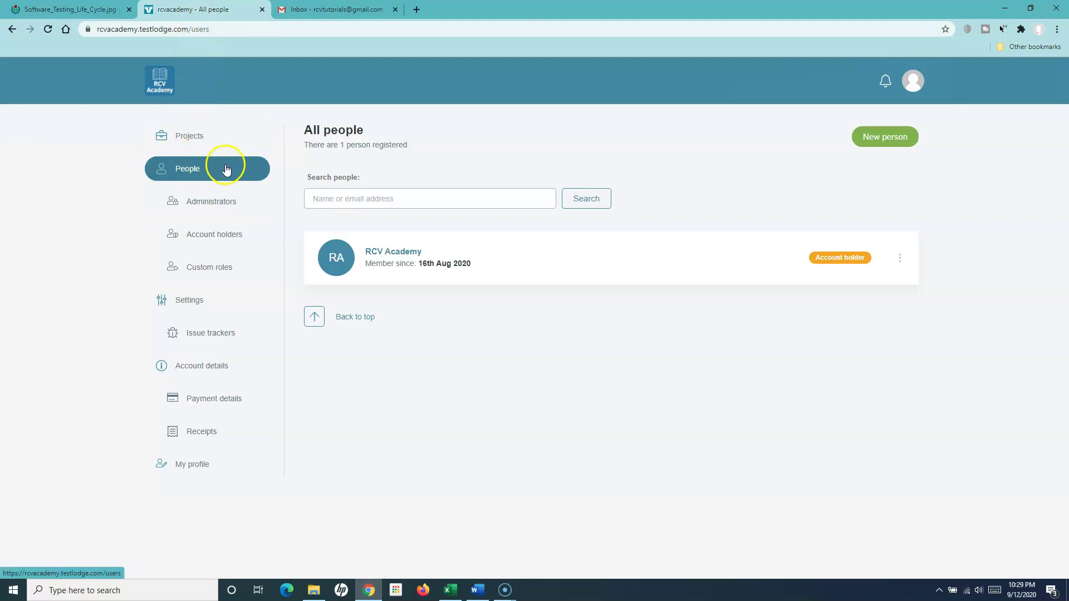
click(897, 143)
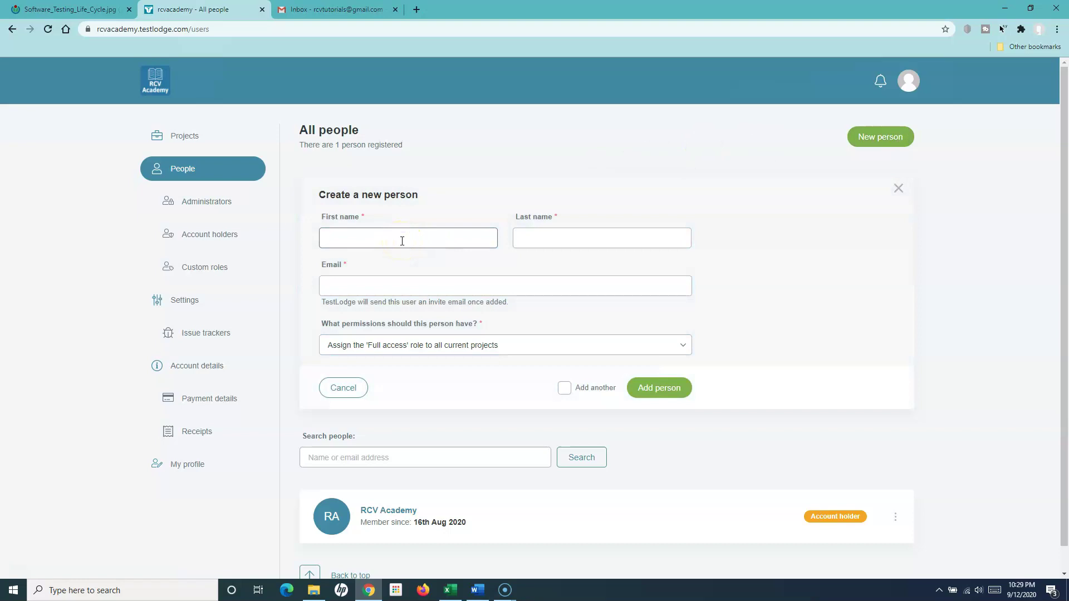
text(RCV)
key(Tab)
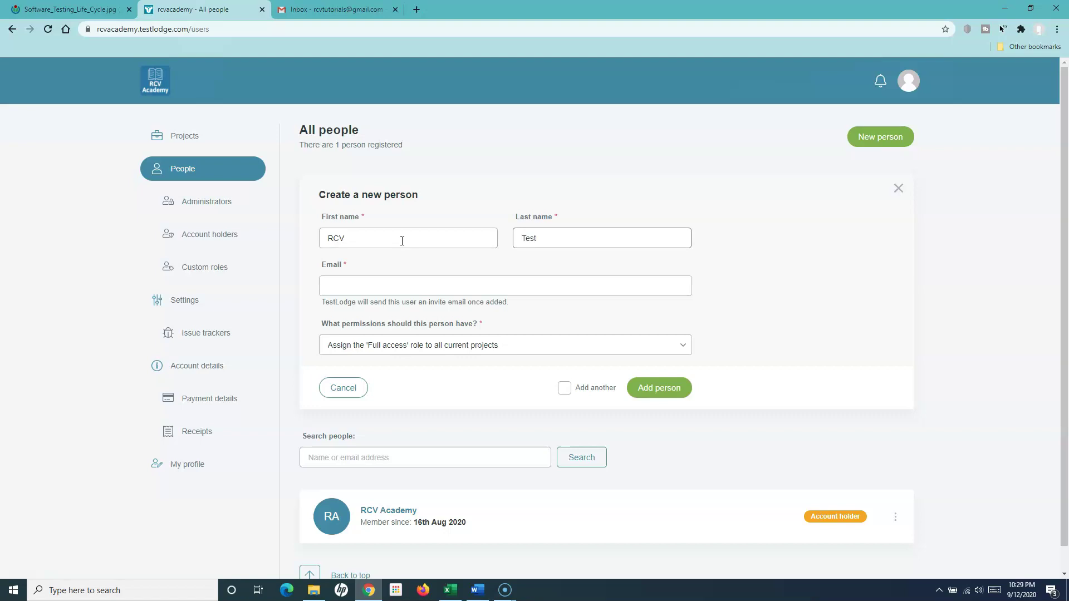
click(399, 288)
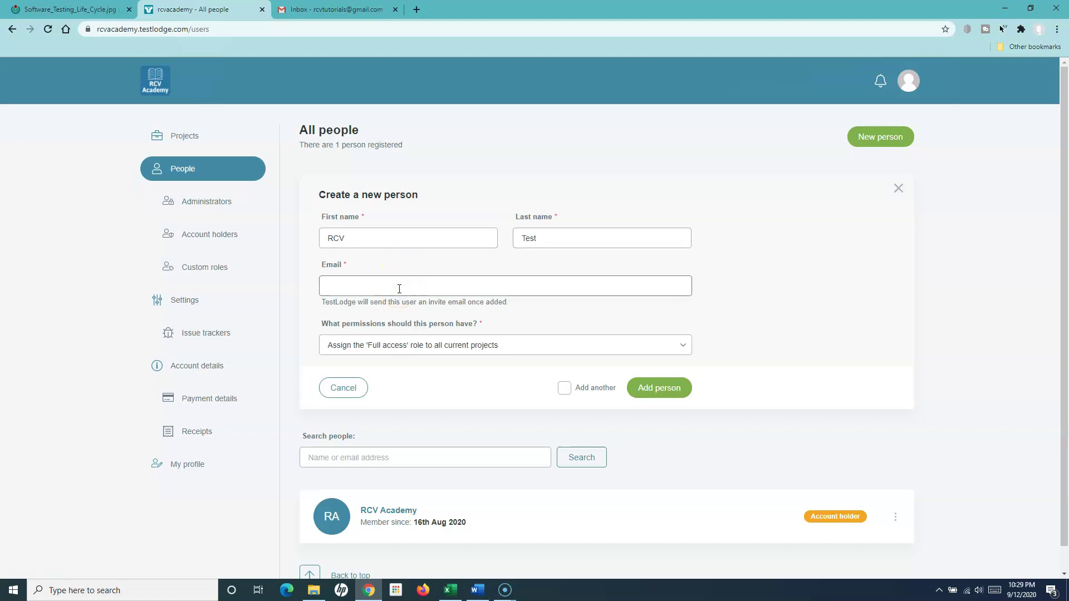
key(ctrl+v)
click(295, 288)
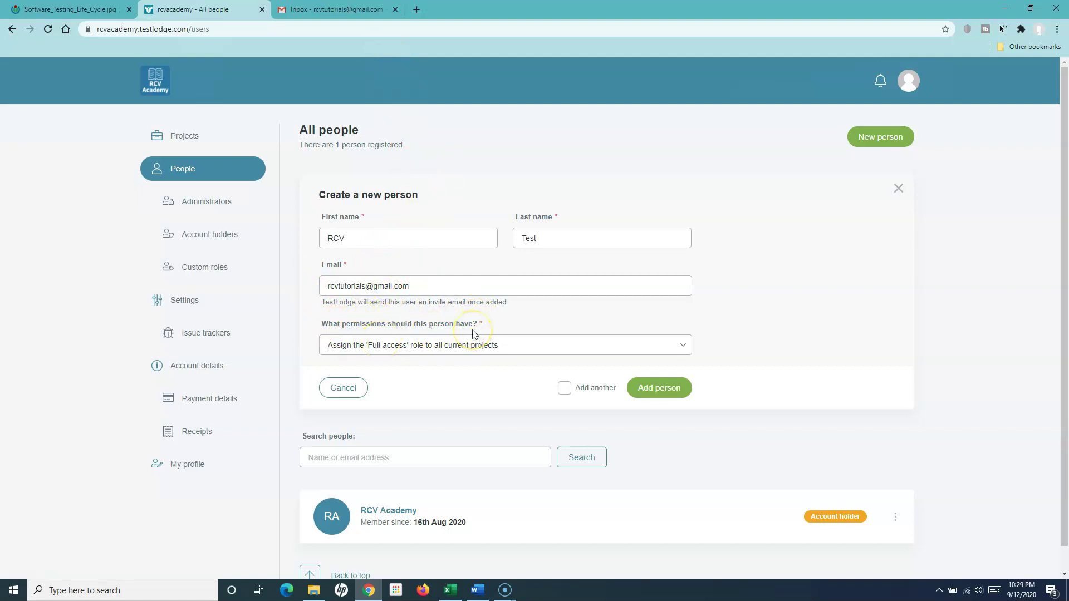
Step: Assign the 'Full access' role to all current projects and add the person, leaving Add another off
click(451, 351)
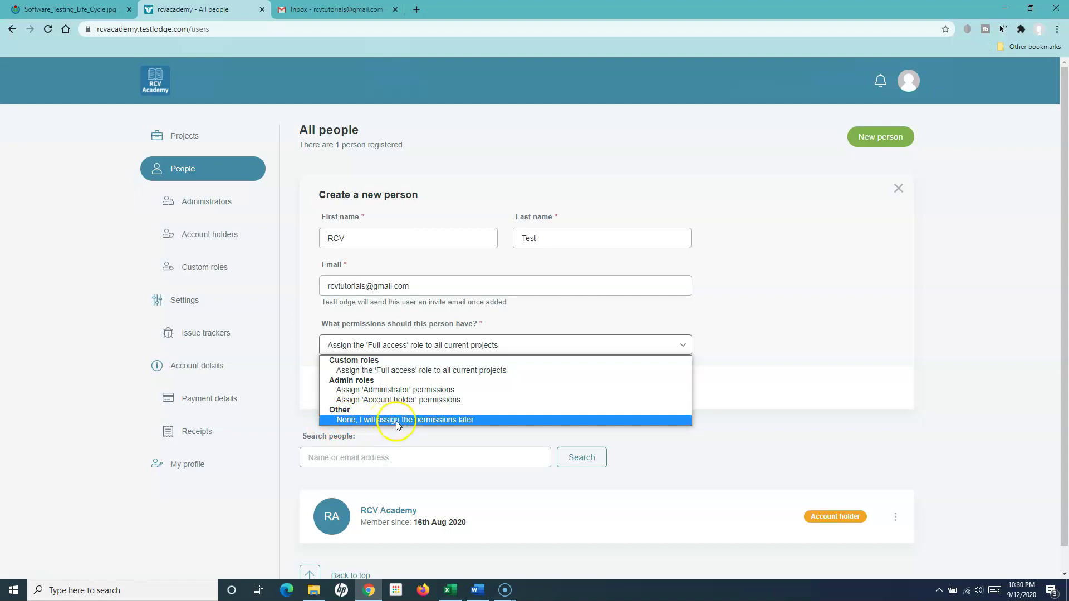
click(400, 373)
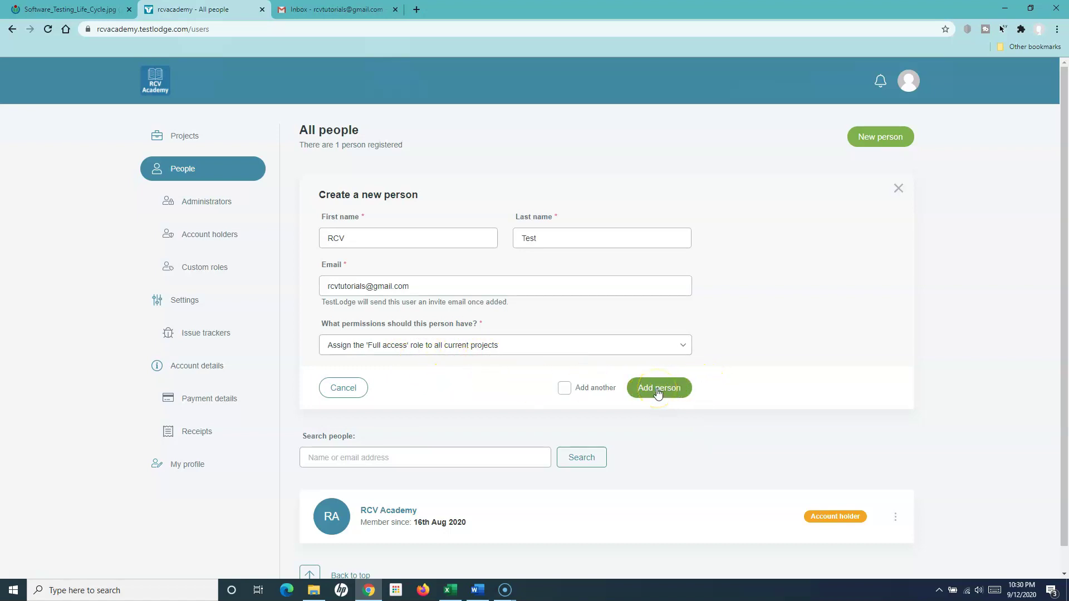
click(565, 388)
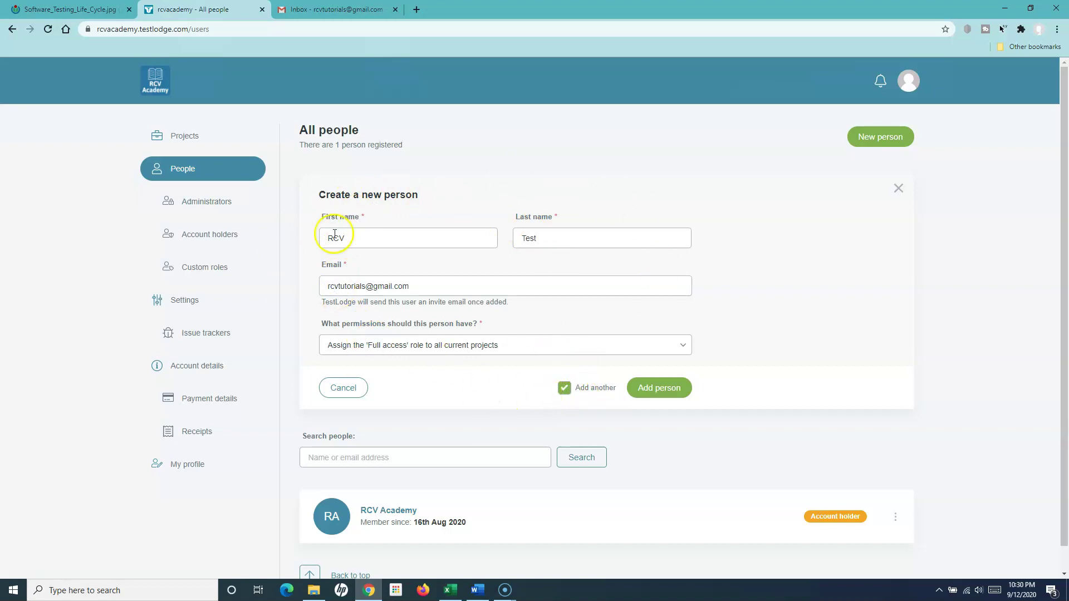
click(564, 388)
click(670, 388)
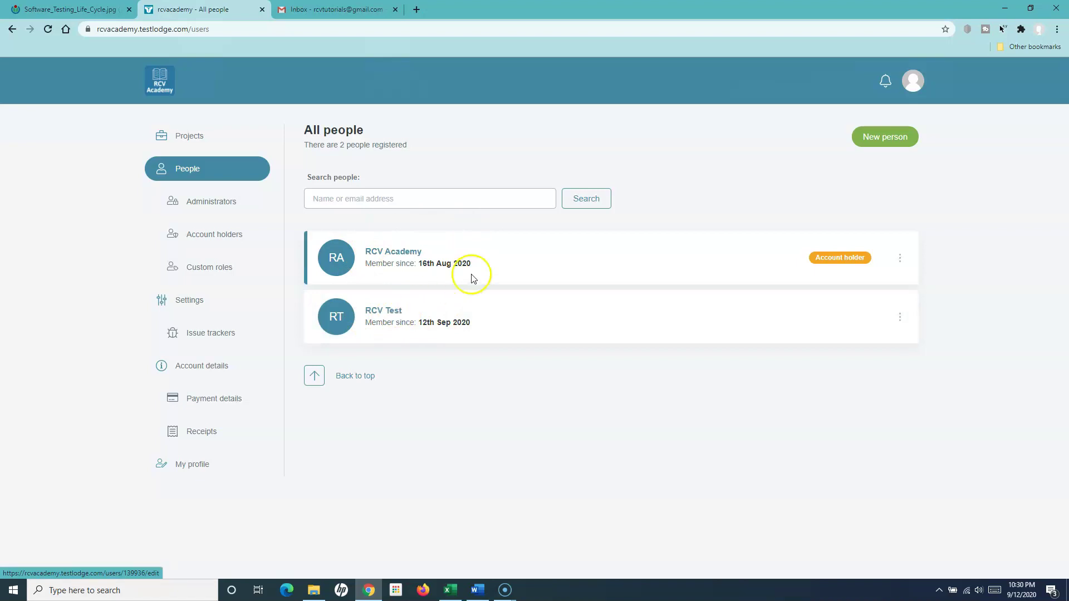
Step: Open the newly added person's details, enter and confirm an account password, and save the changes
click(384, 315)
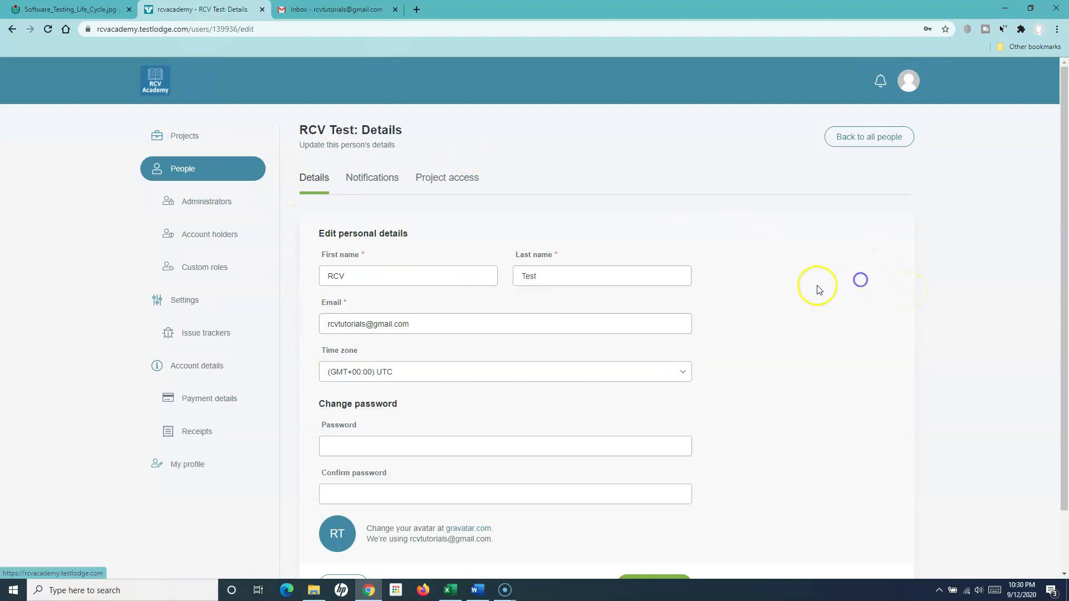
click(681, 279)
key(Tab)
key(Tab)
key(Tab)
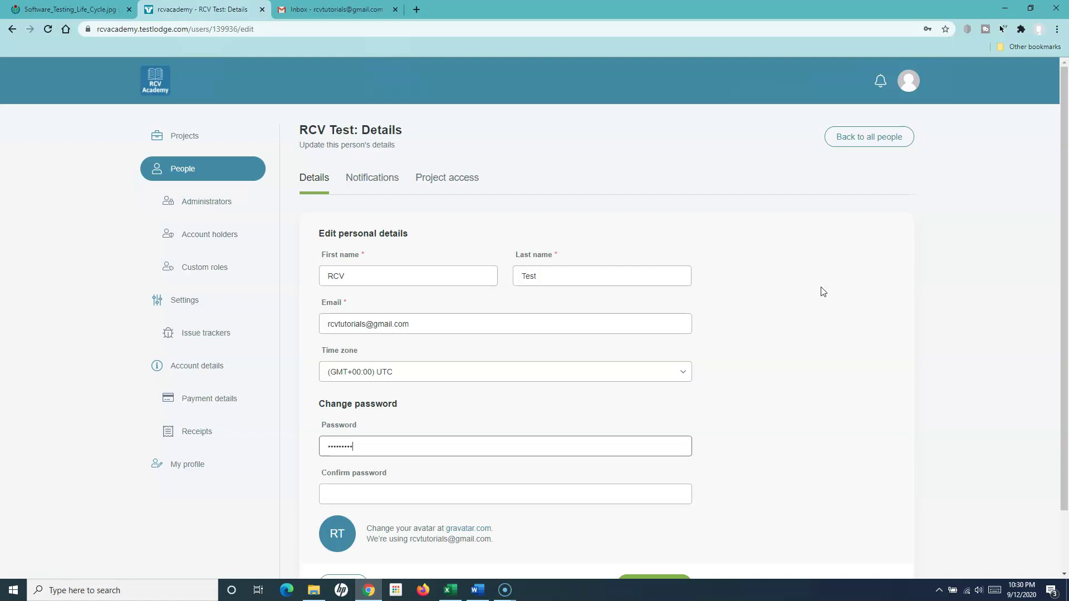
key(Tab)
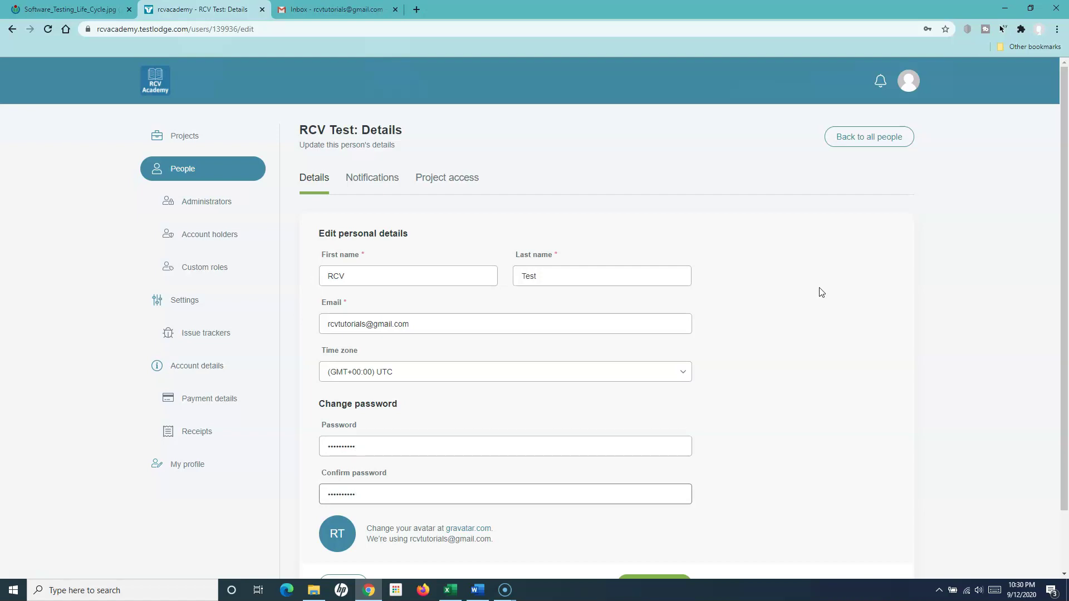
scroll(822, 292, down, 1)
click(671, 515)
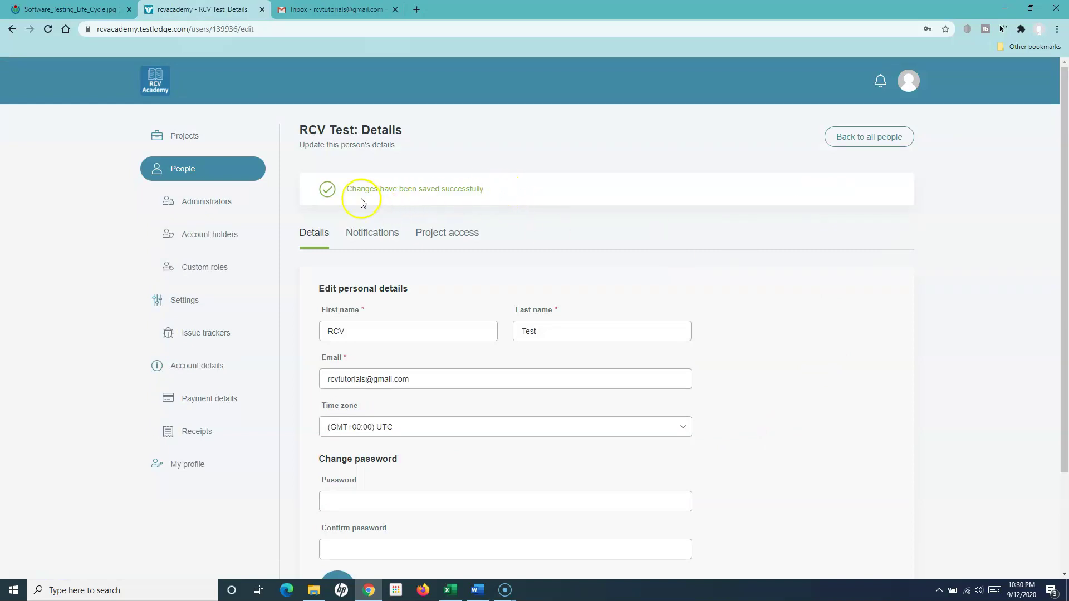
scroll(618, 458, down, 2)
scroll(712, 345, up, 1)
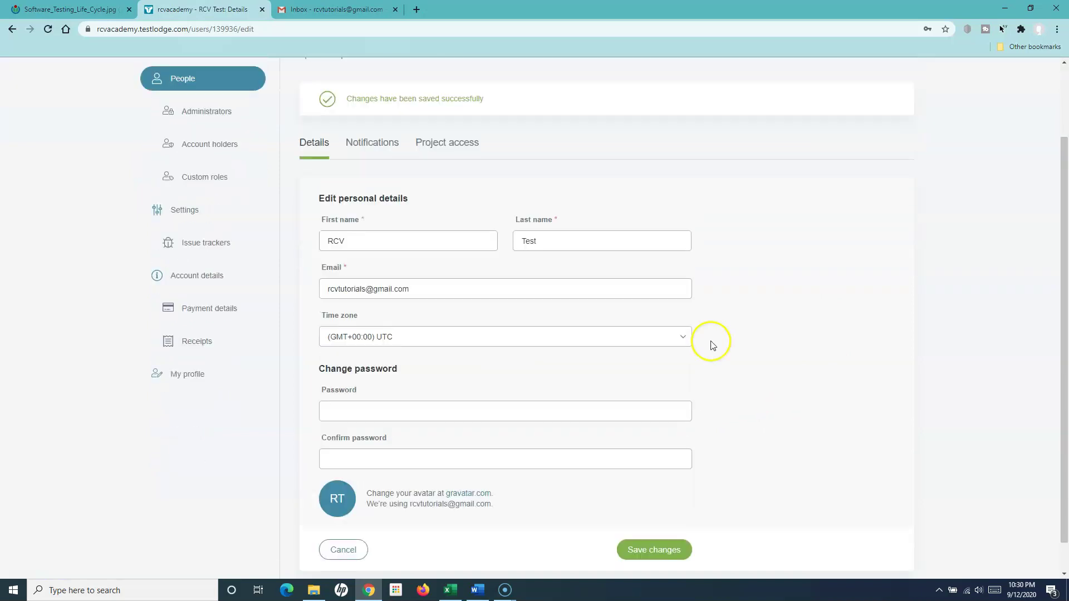
scroll(711, 345, up, 2)
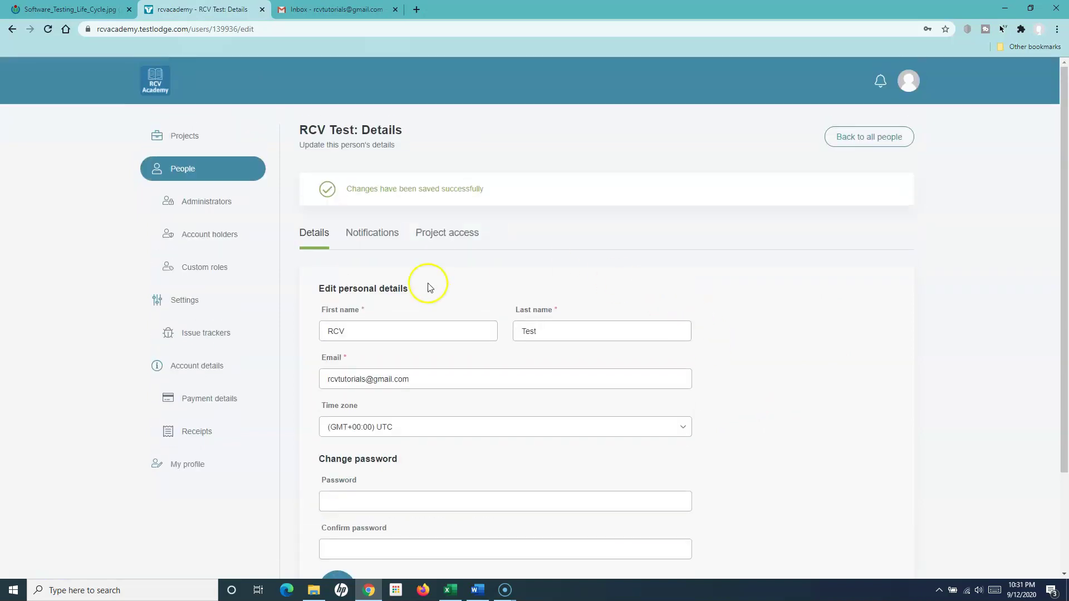
Step: Review the new person's notification settings and project access role options, and return to the list of all people
click(377, 241)
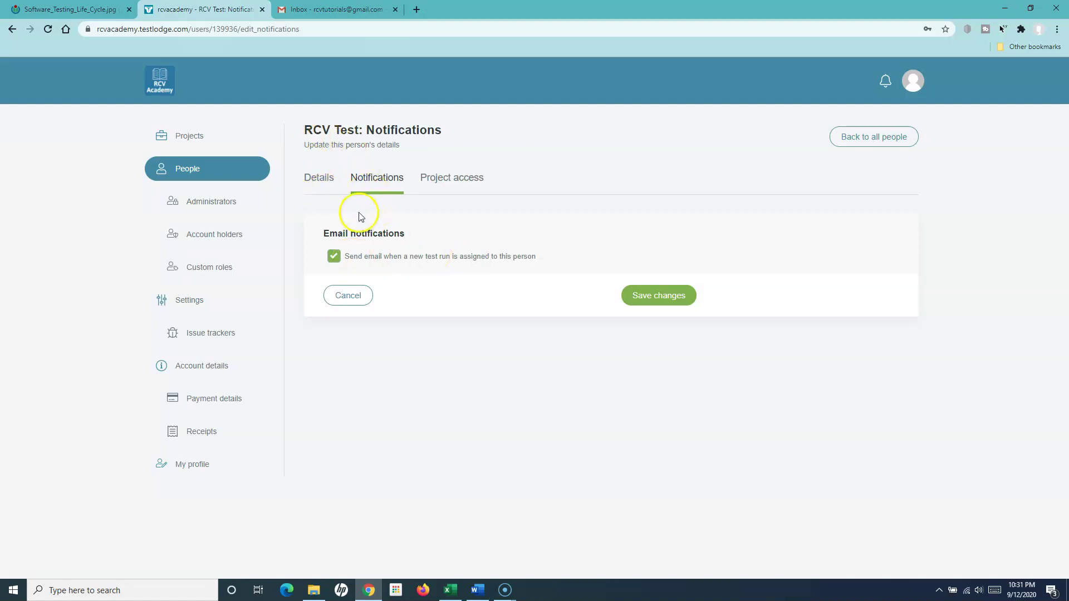
click(452, 179)
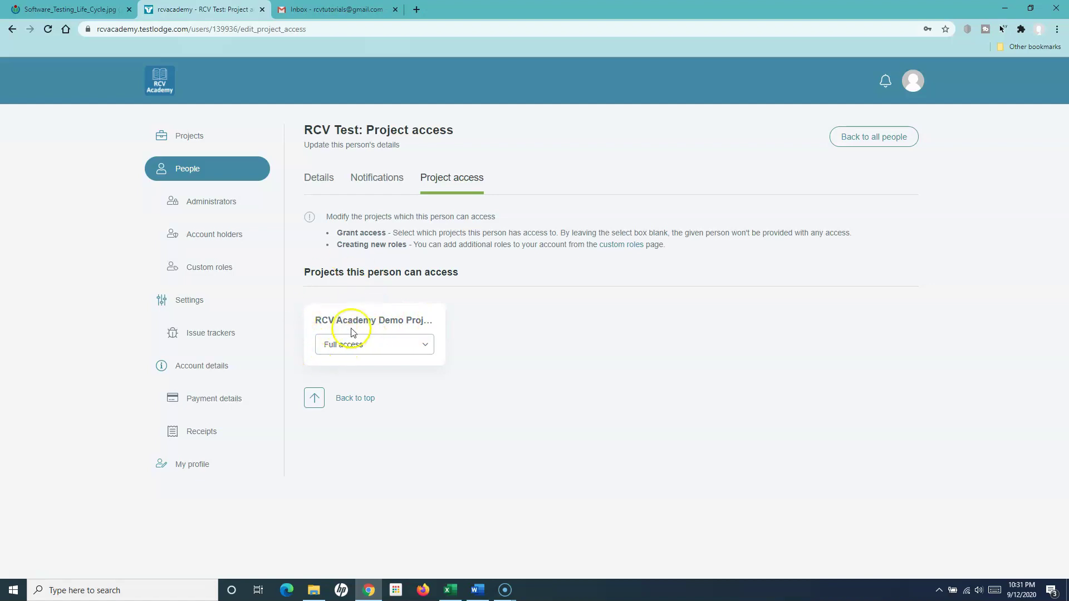
click(417, 345)
click(417, 346)
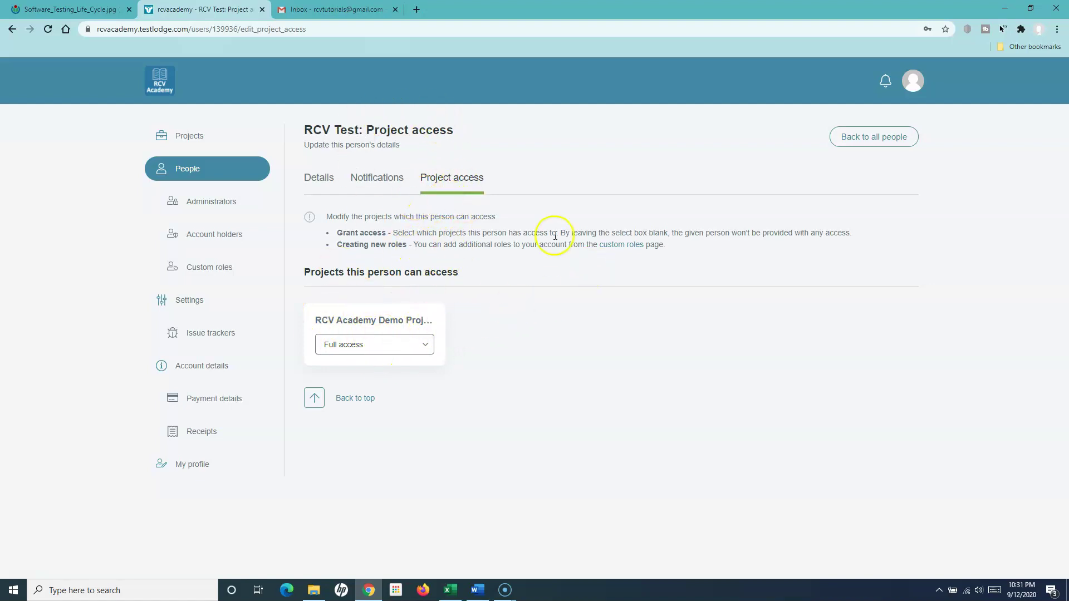
click(860, 143)
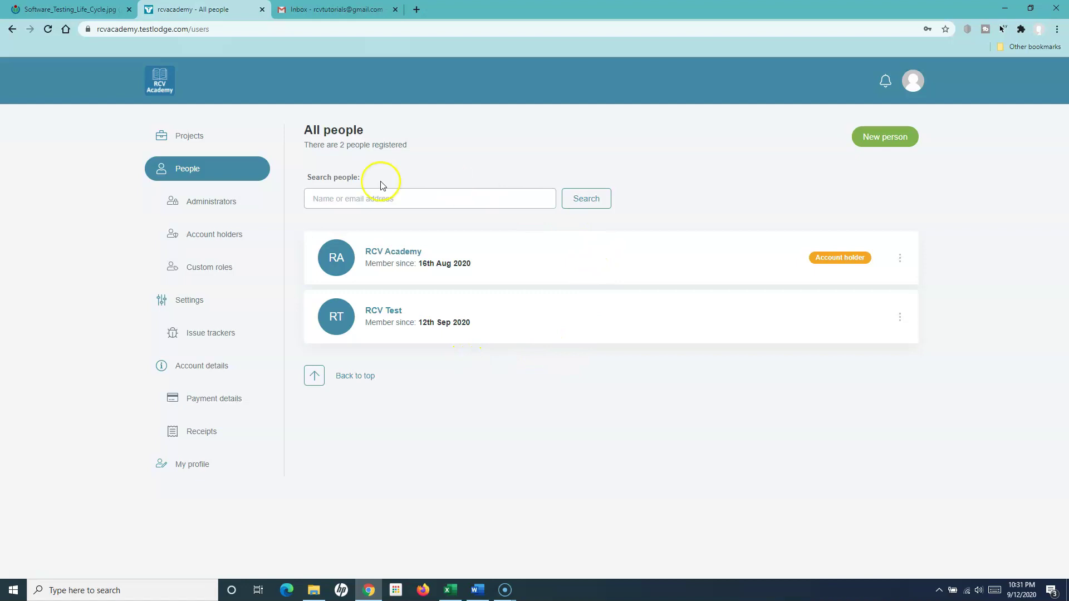
Step: Open the administrators page and select the newly added person for admin privileges without granting them
drag(306, 147, 402, 143)
click(429, 142)
click(226, 205)
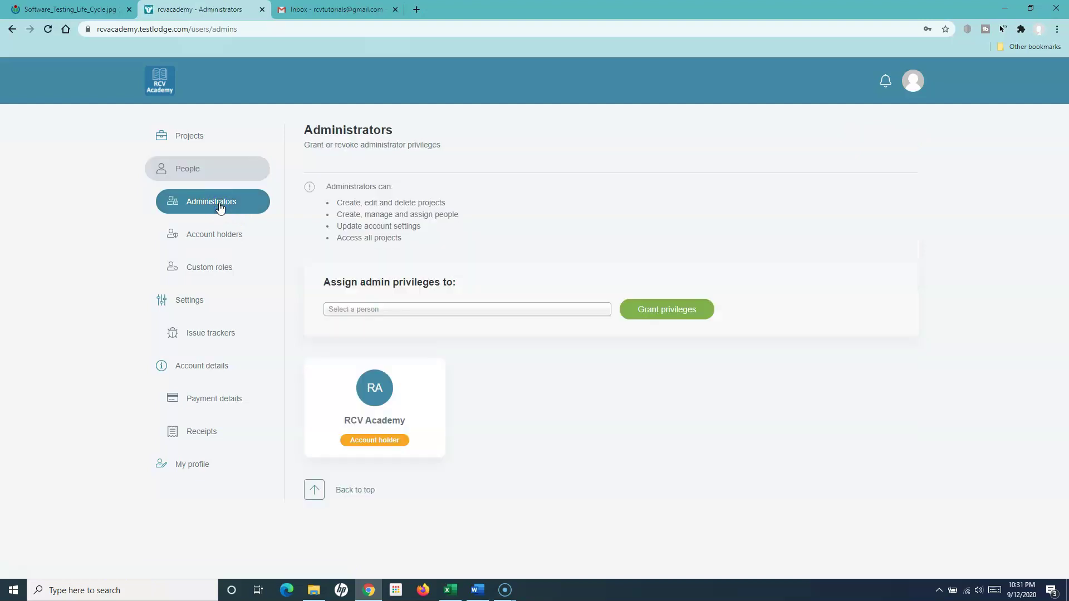
click(370, 311)
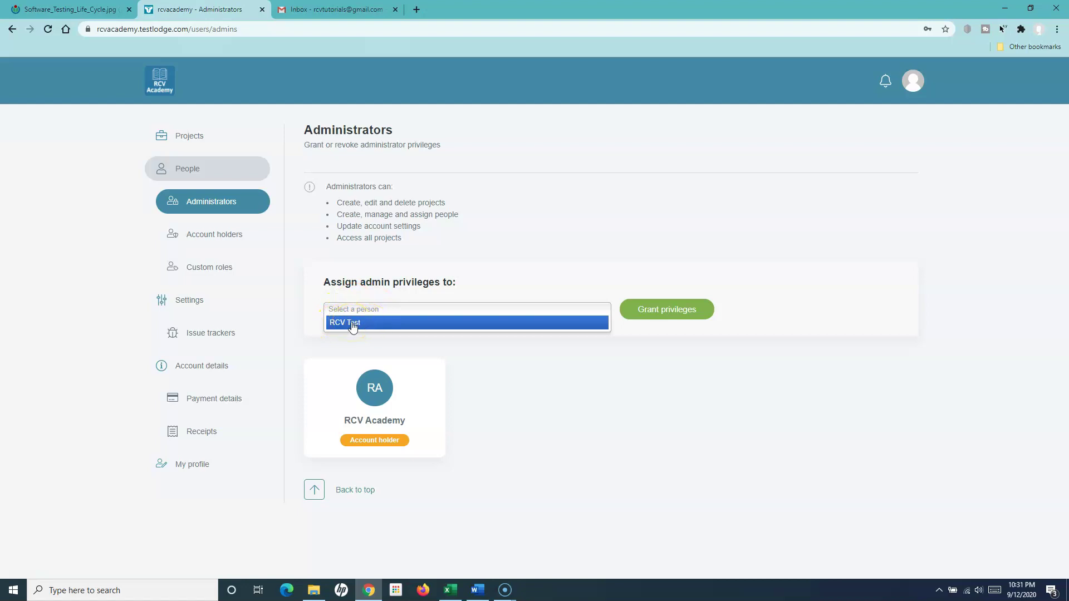
click(352, 326)
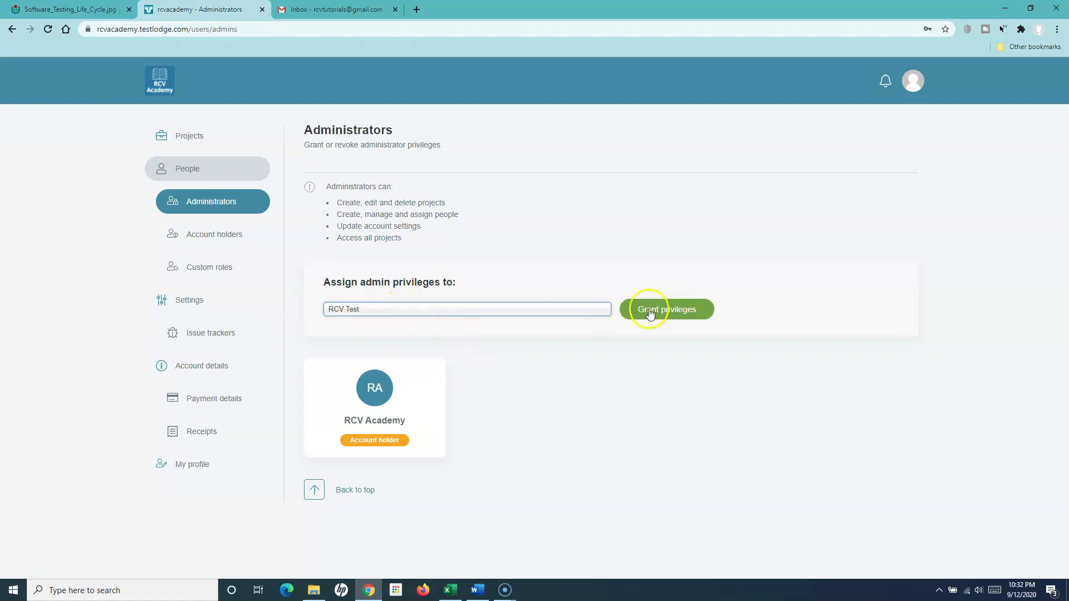
Step: Open the account holders page and select the newly added person in the account holder privileges assignment
click(246, 244)
click(395, 310)
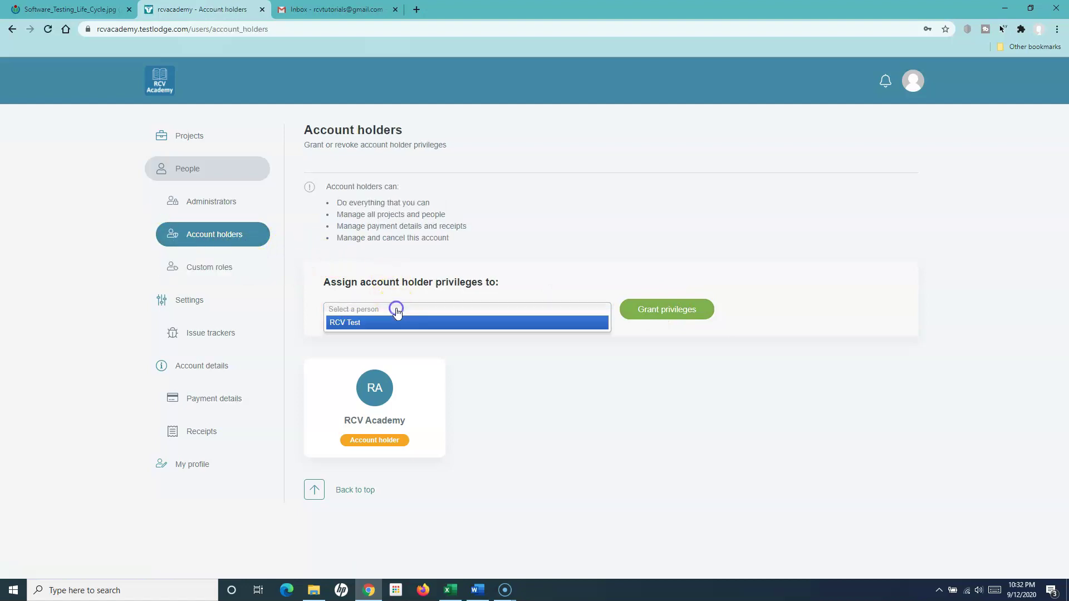
click(382, 326)
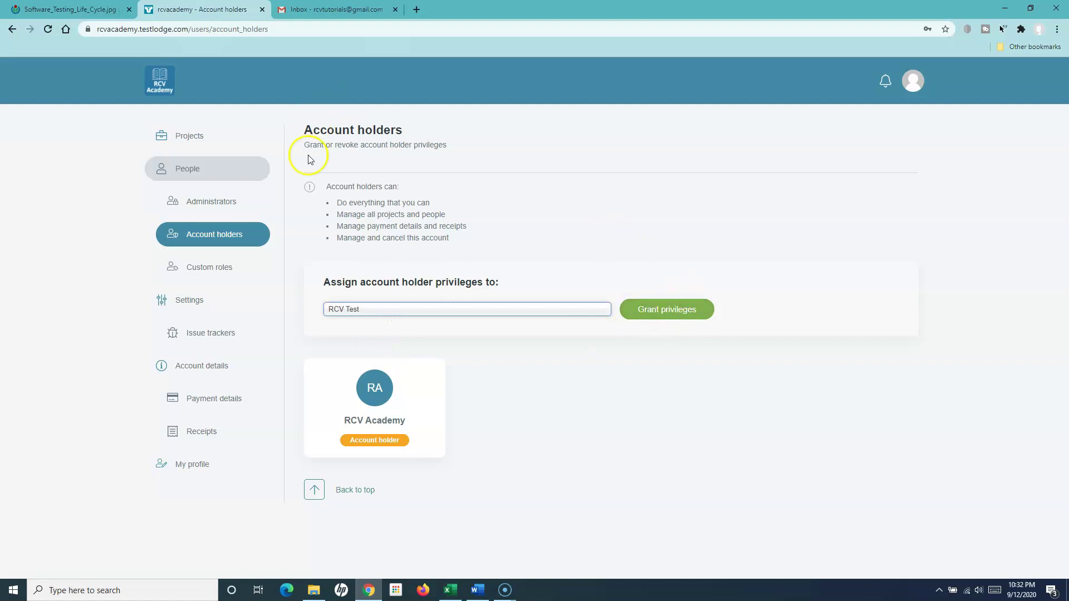
click(517, 247)
click(470, 309)
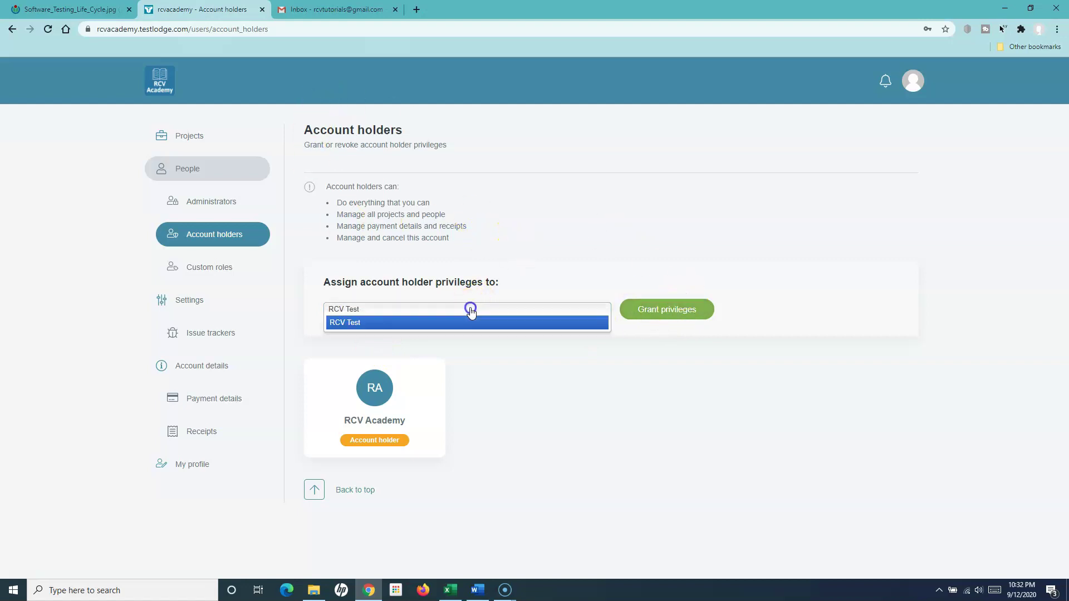
click(520, 252)
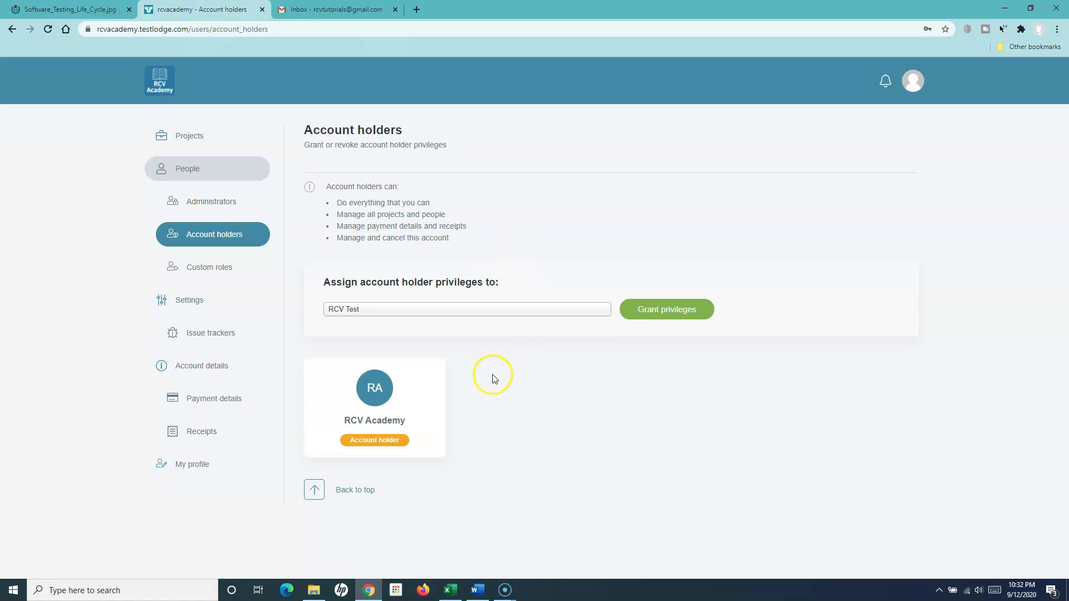
Step: Create a custom role titled Test Lead with full read & write access to all areas
click(236, 274)
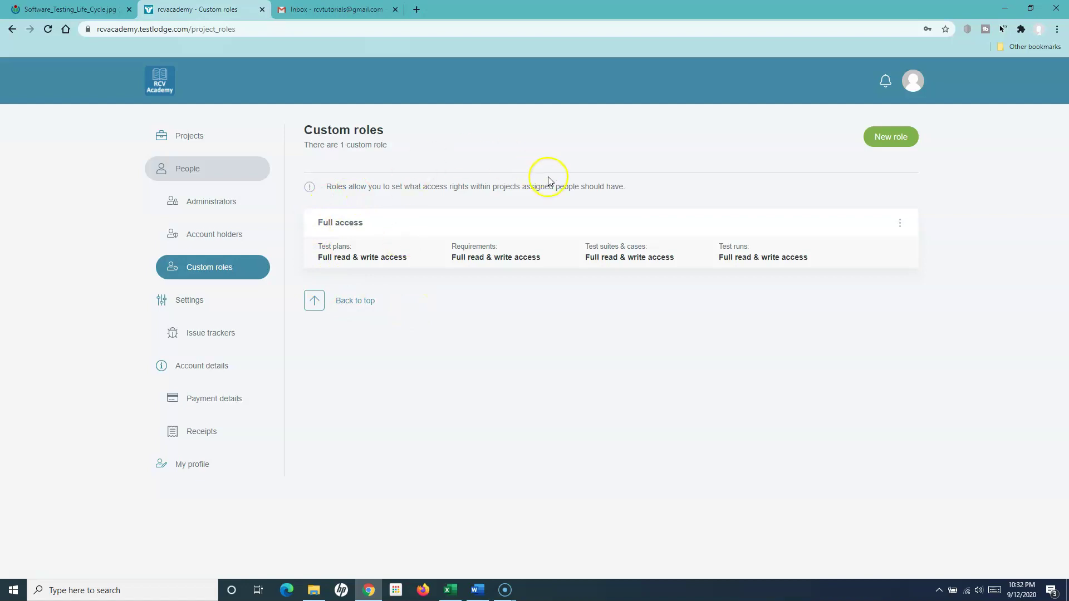
drag(330, 186, 507, 187)
click(507, 187)
click(890, 137)
click(410, 273)
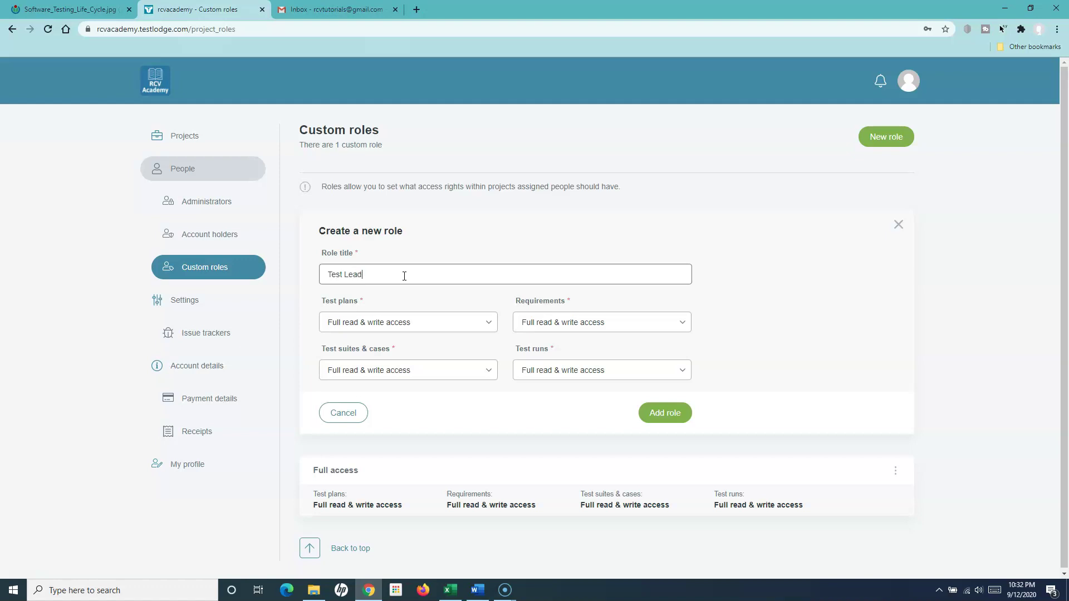
click(528, 224)
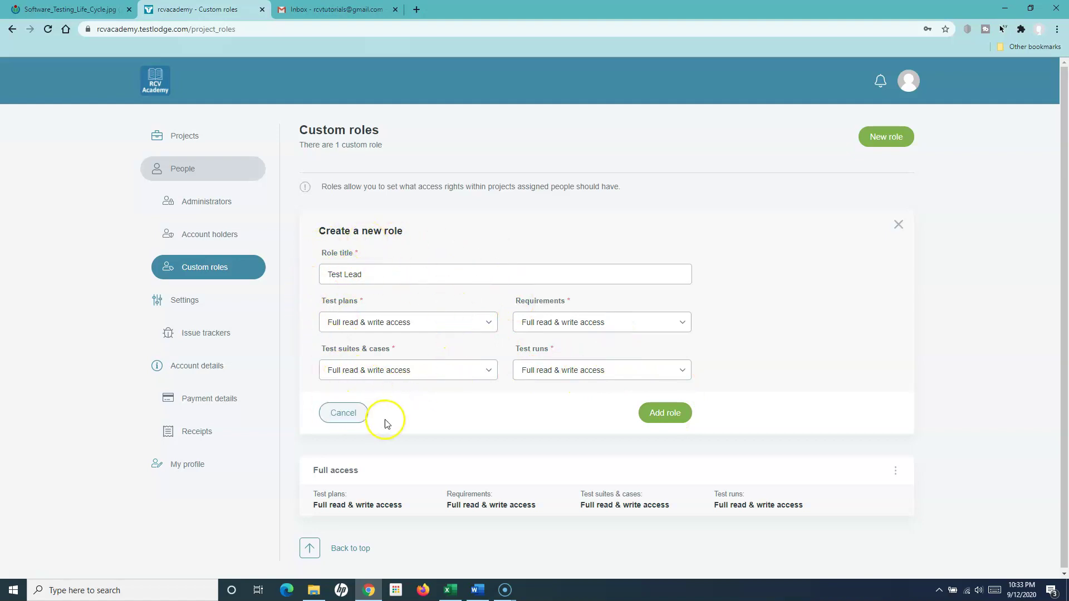
click(660, 414)
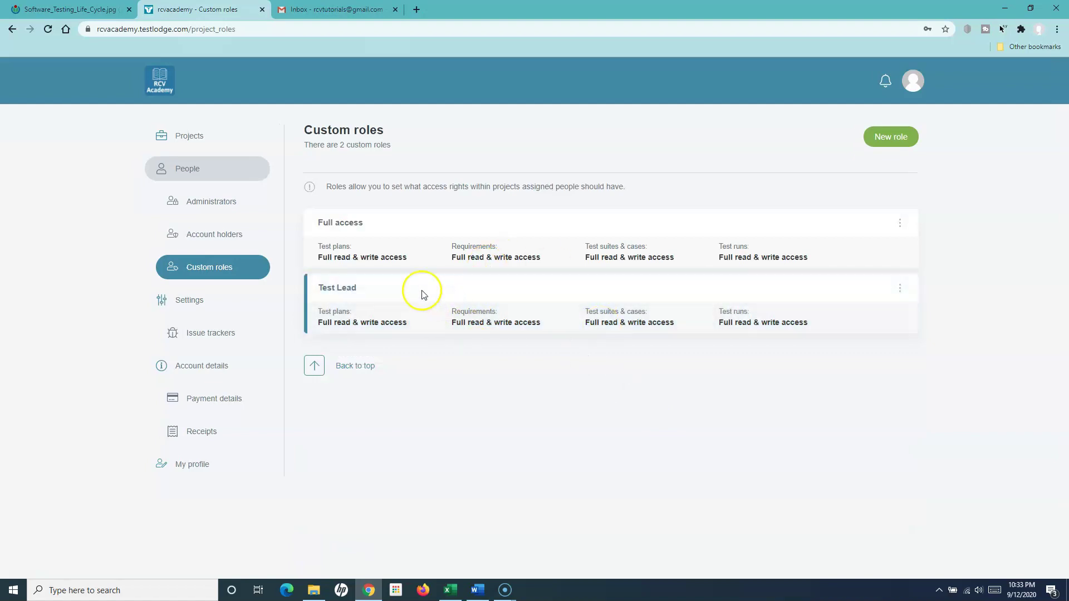
Step: Create a custom role titled Tester with read only access to test plans and requirements and full read & write access elsewhere
click(901, 151)
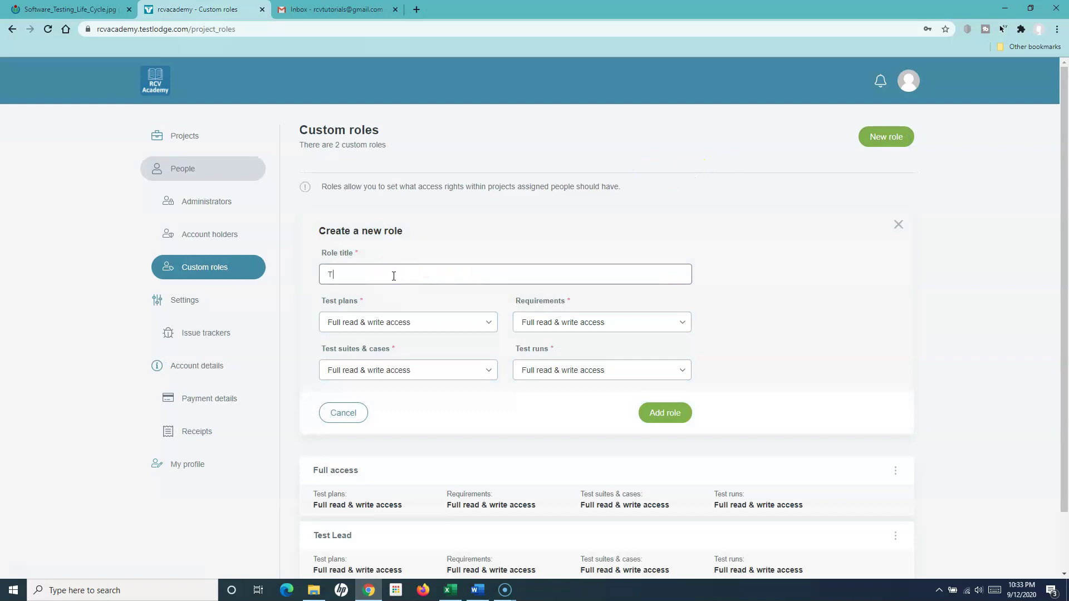
click(458, 238)
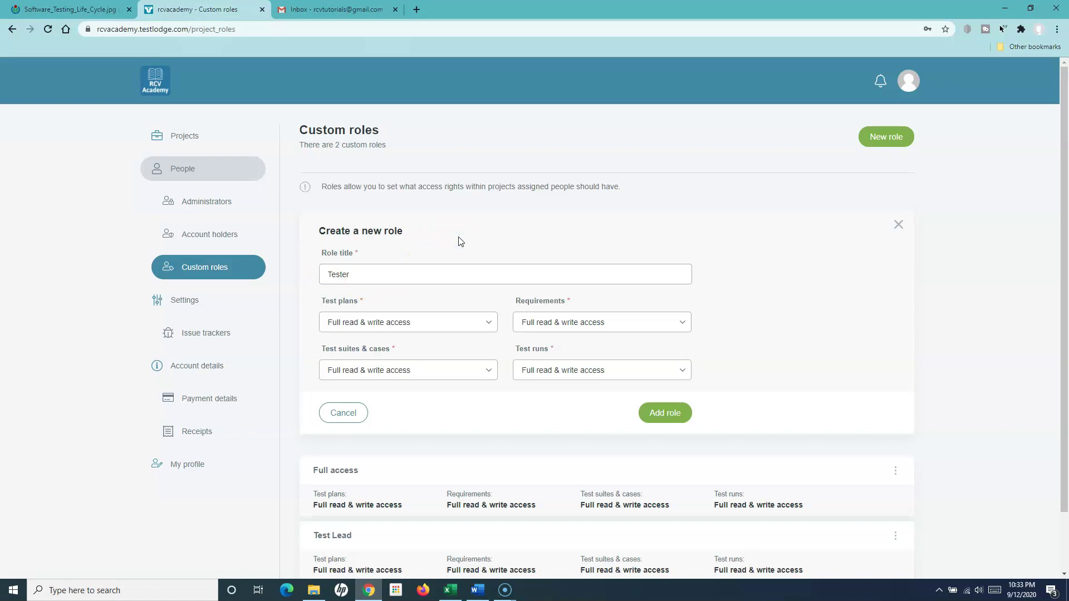
click(469, 326)
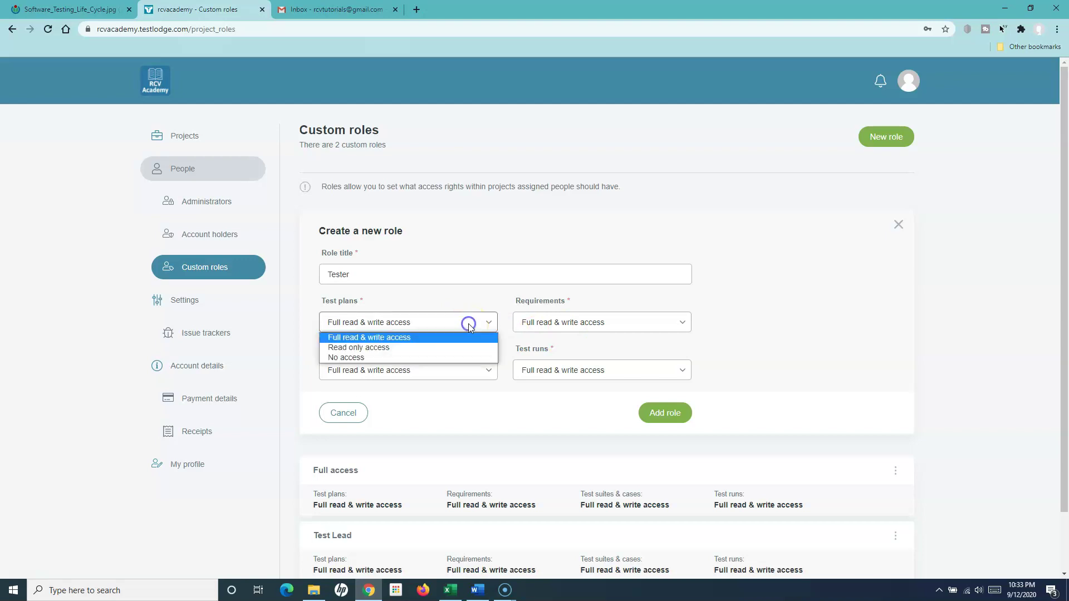
click(392, 350)
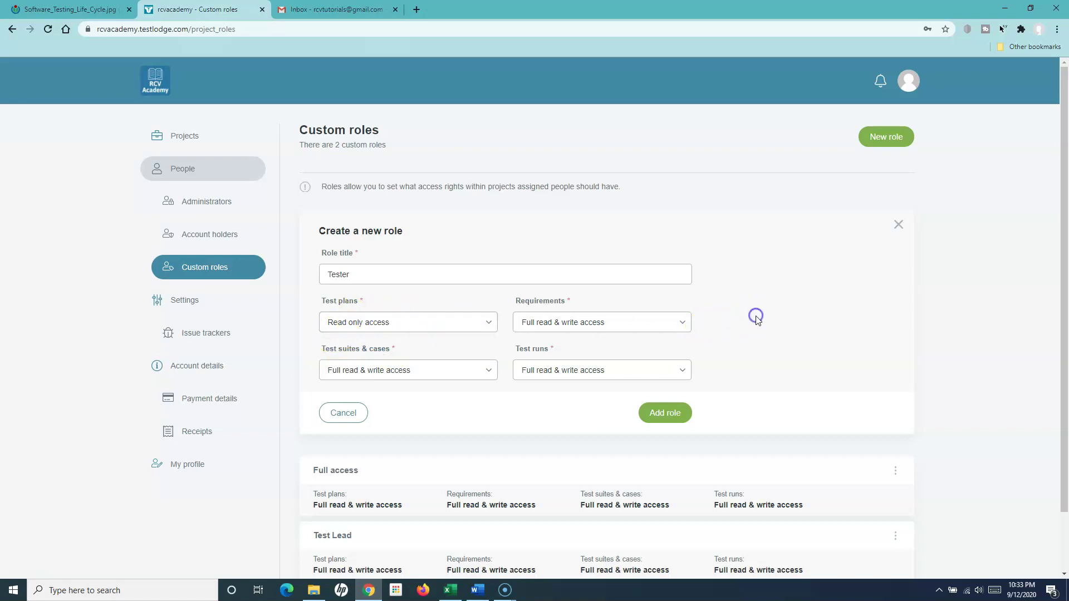
click(586, 325)
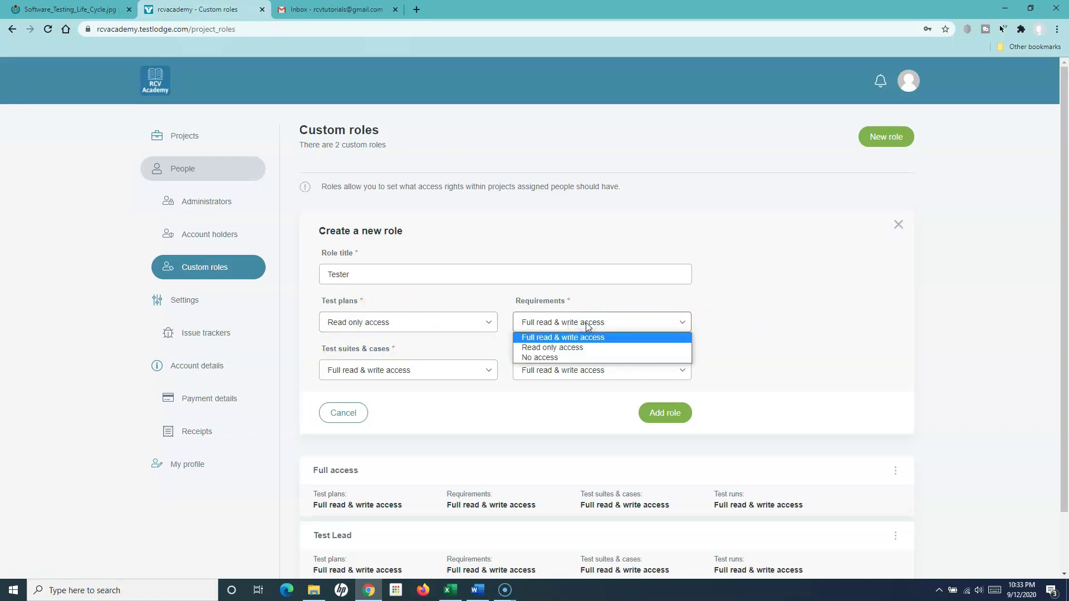
click(569, 350)
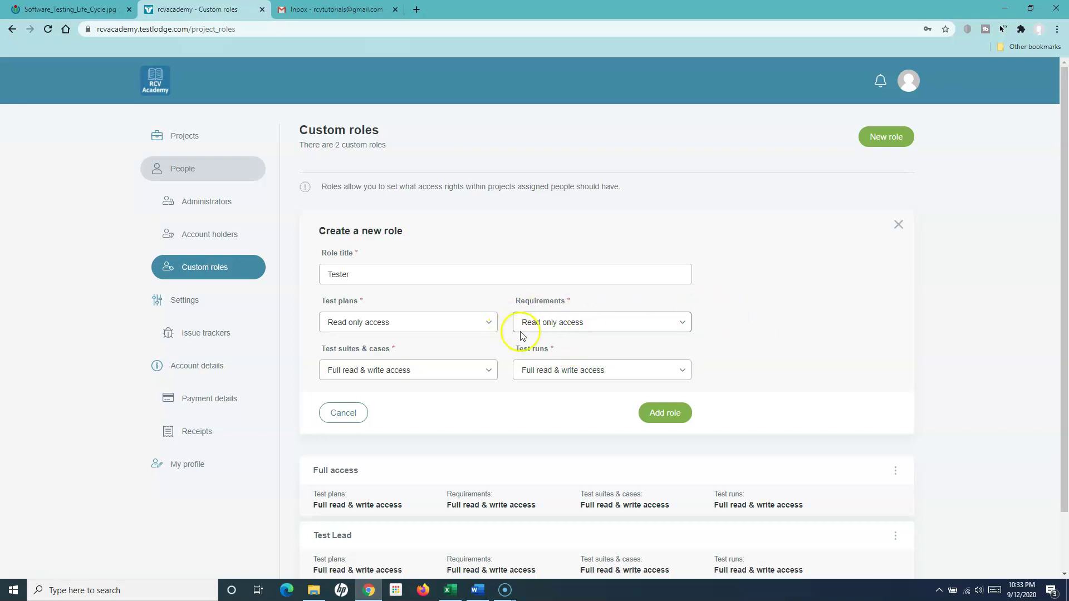
click(585, 328)
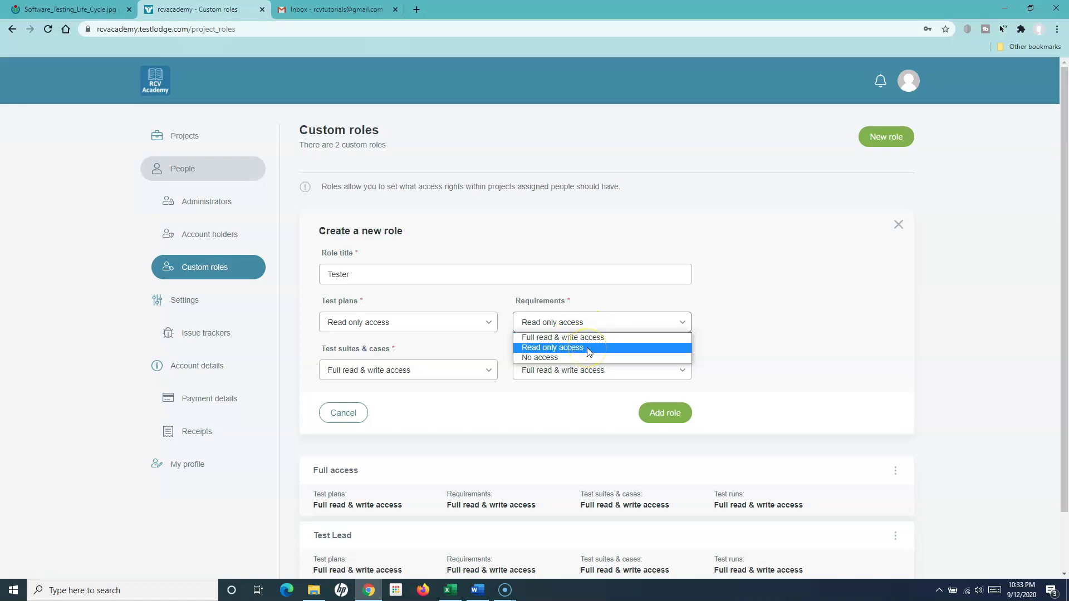
click(587, 347)
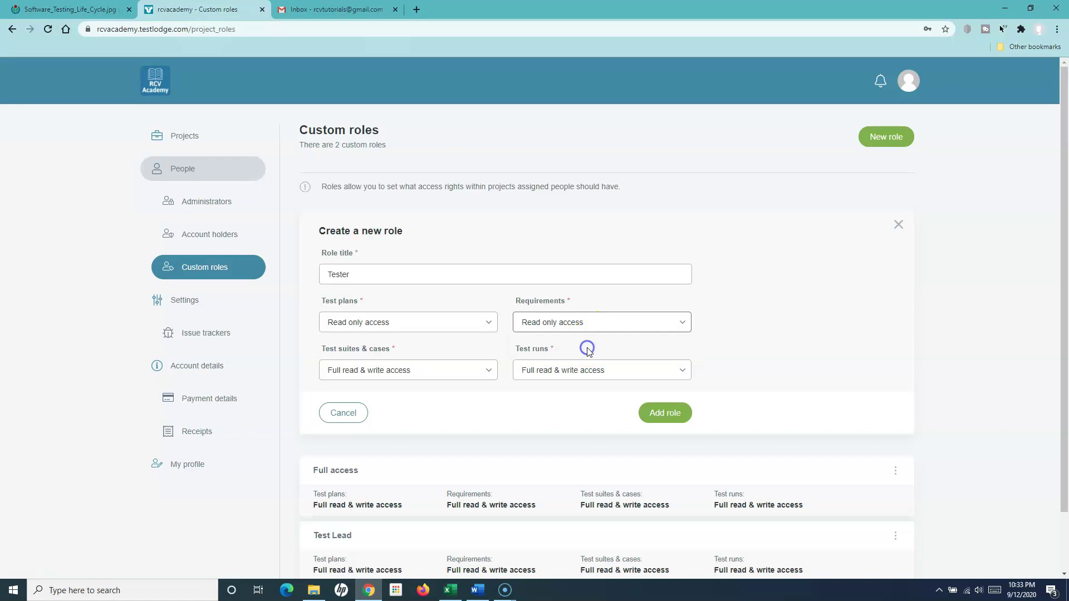
click(665, 412)
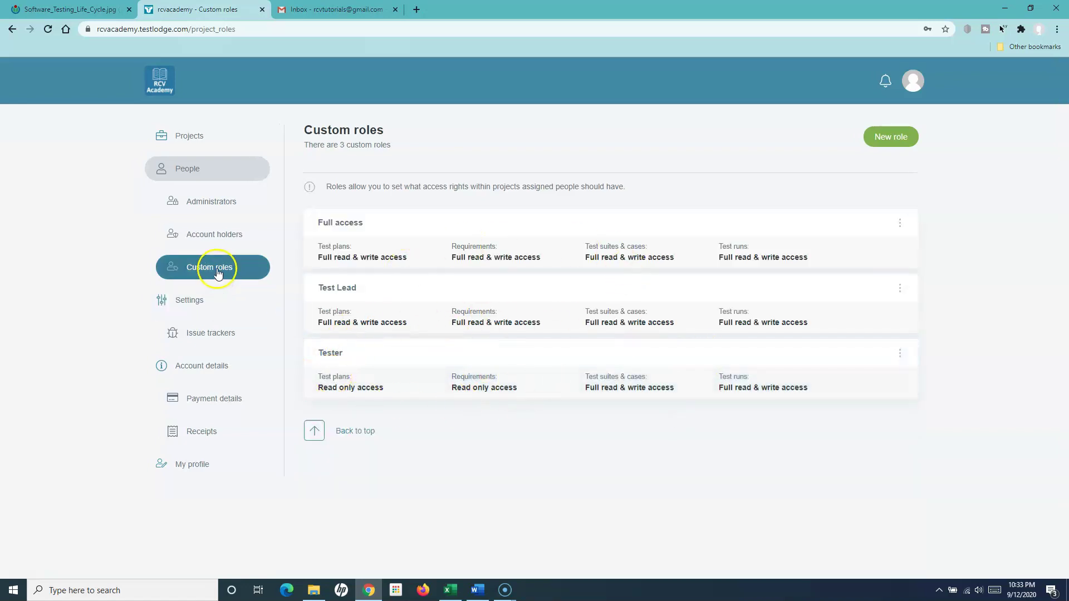
Step: Review the Full access, Test Lead and Tester custom roles, the people list, and the Tester role's access to requirements
drag(316, 218, 392, 222)
drag(322, 287, 369, 284)
click(323, 358)
drag(316, 222, 397, 224)
drag(321, 288, 388, 288)
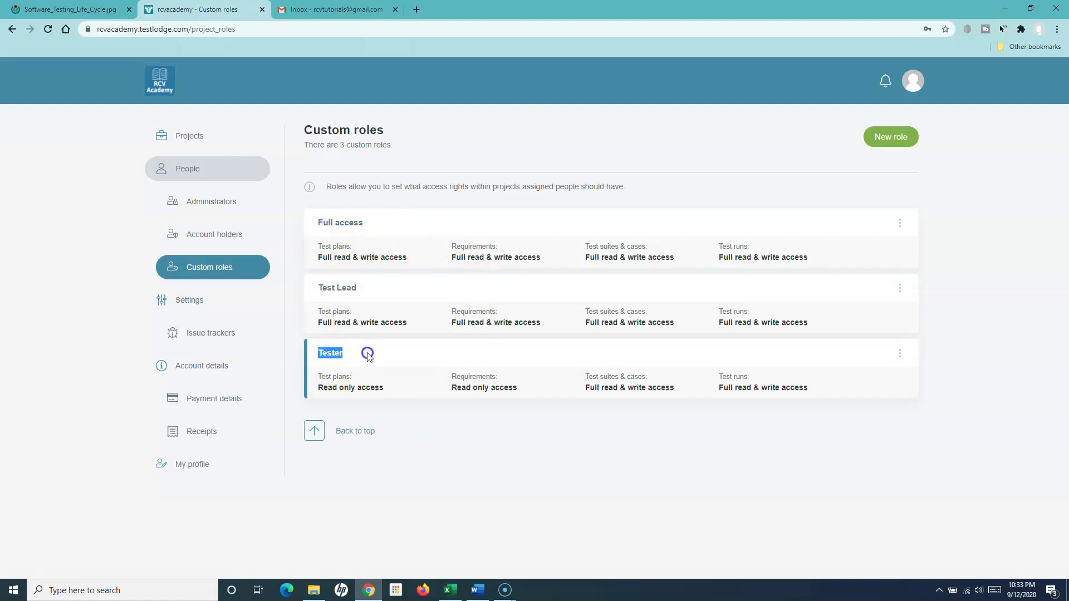
click(321, 353)
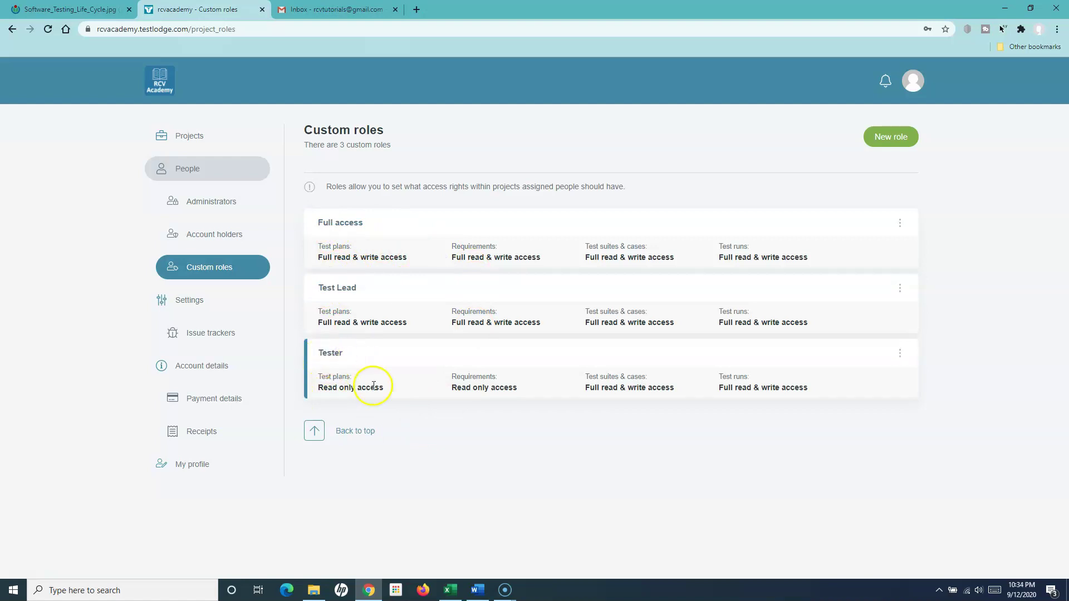
click(231, 164)
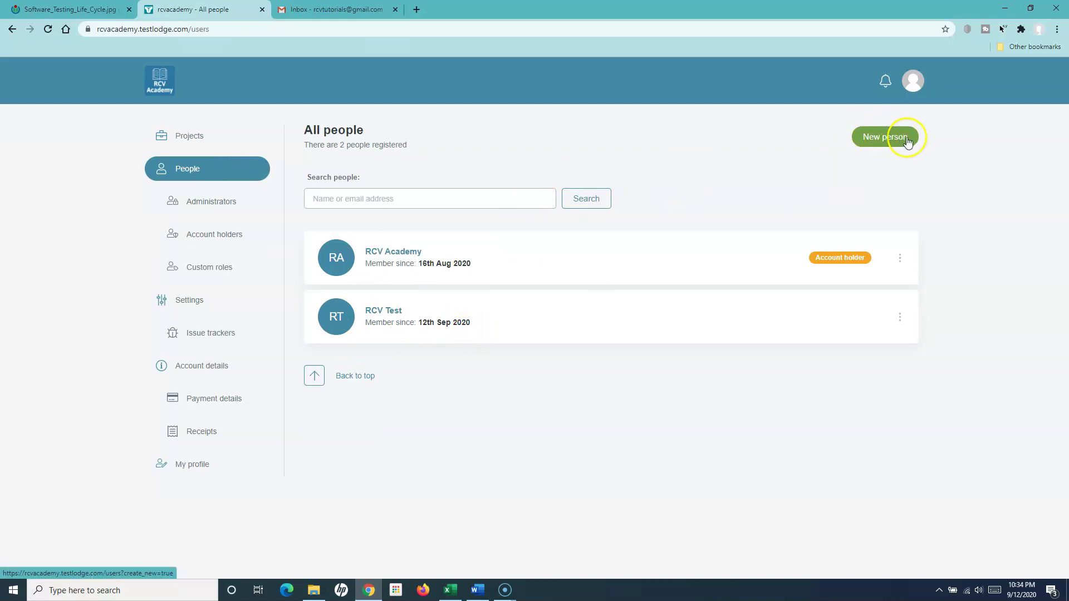
click(227, 268)
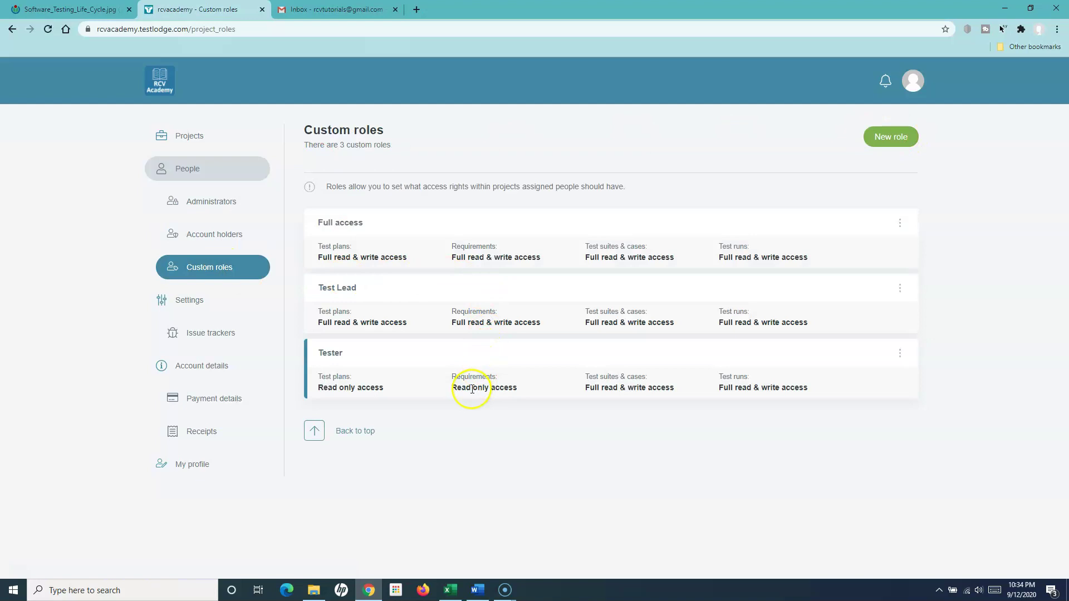
drag(451, 388, 525, 390)
click(526, 391)
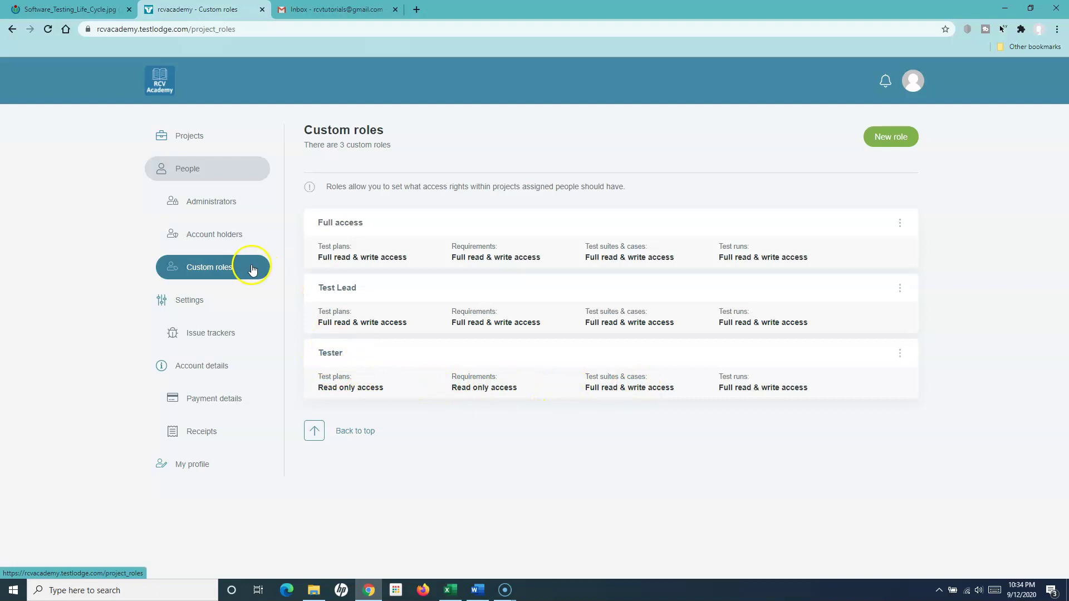
Step: Assign the Tester role to the newly added person for the RCV Academy Demo Project and return to all people
click(219, 169)
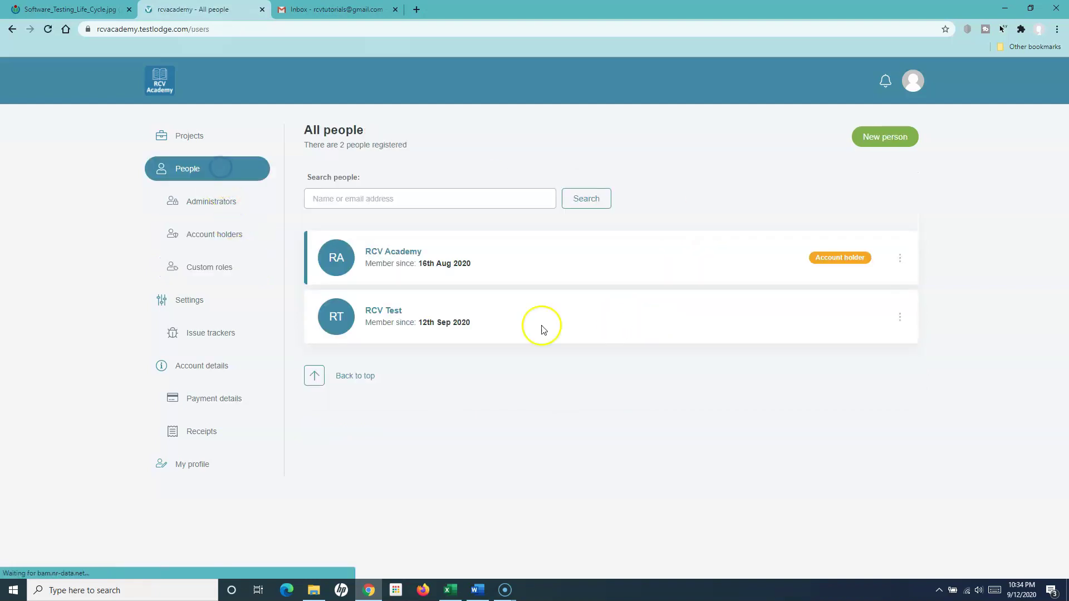
click(391, 315)
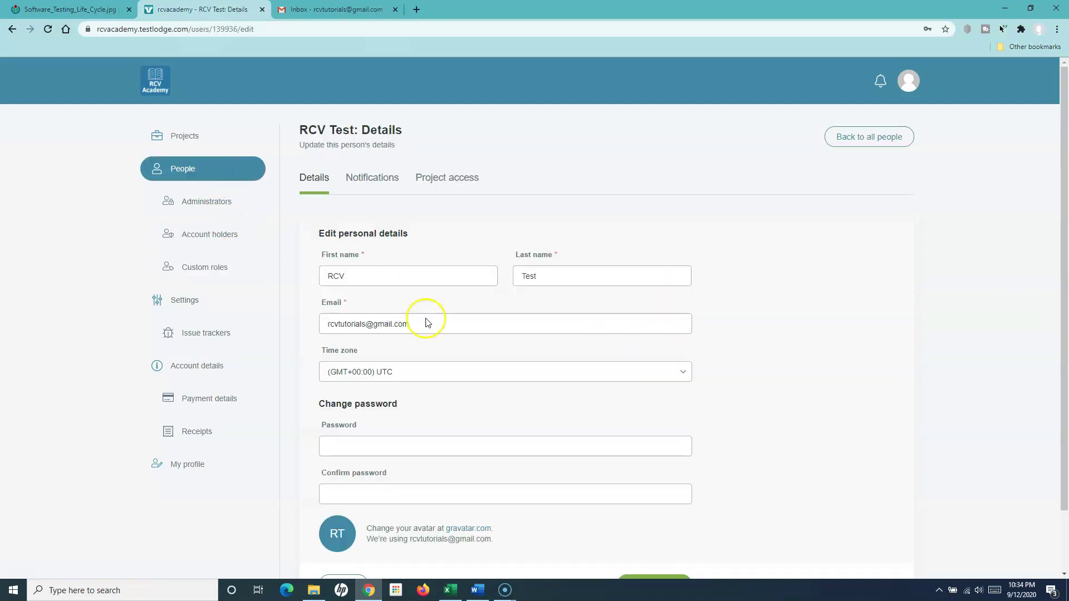
scroll(814, 401, down, 2)
click(465, 108)
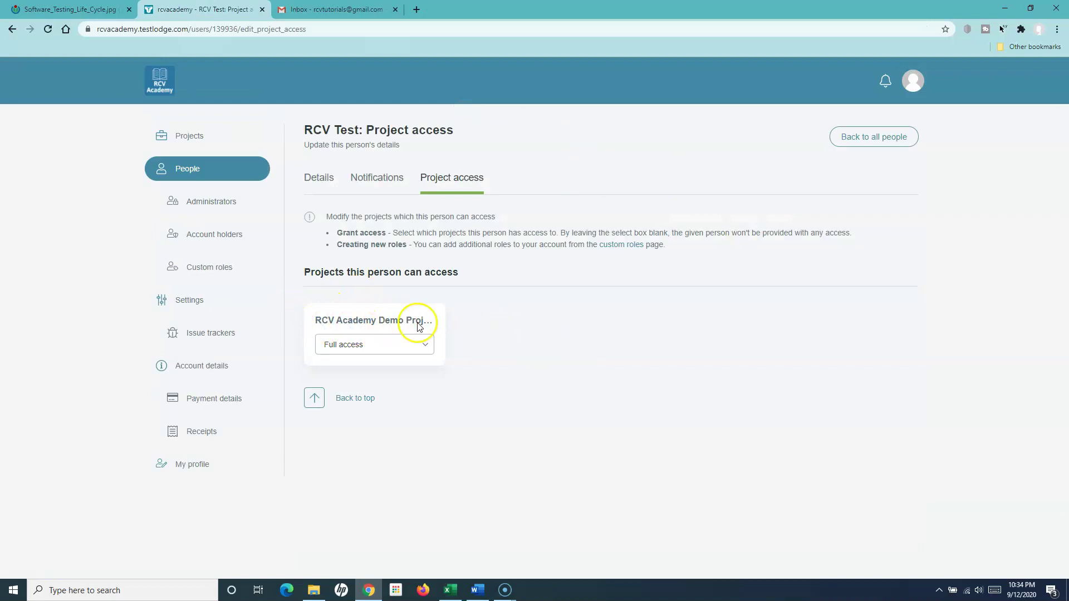
click(426, 345)
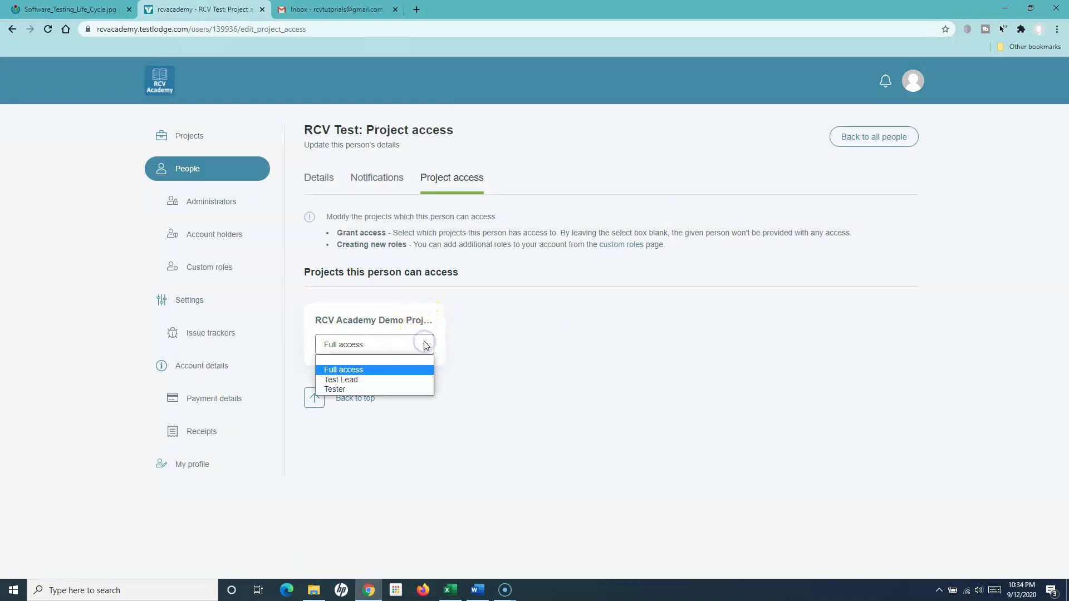
click(345, 390)
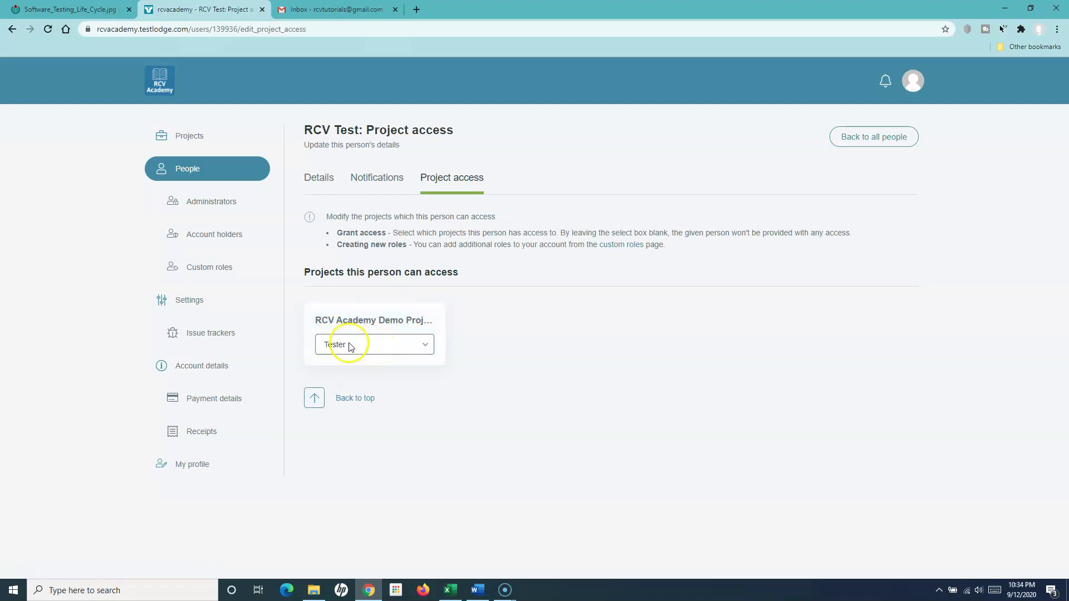
click(561, 348)
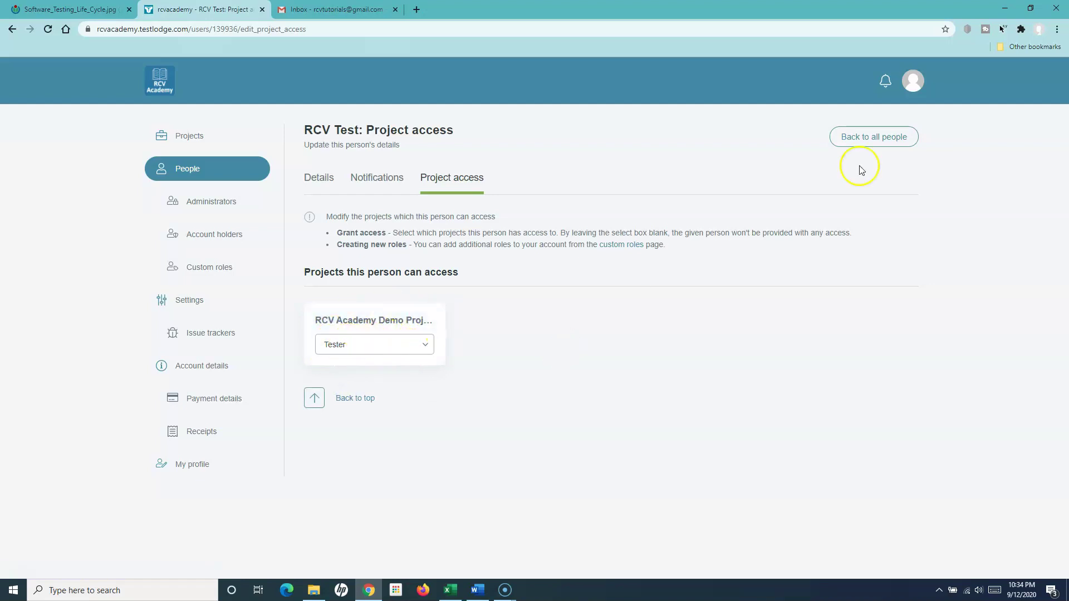
click(872, 137)
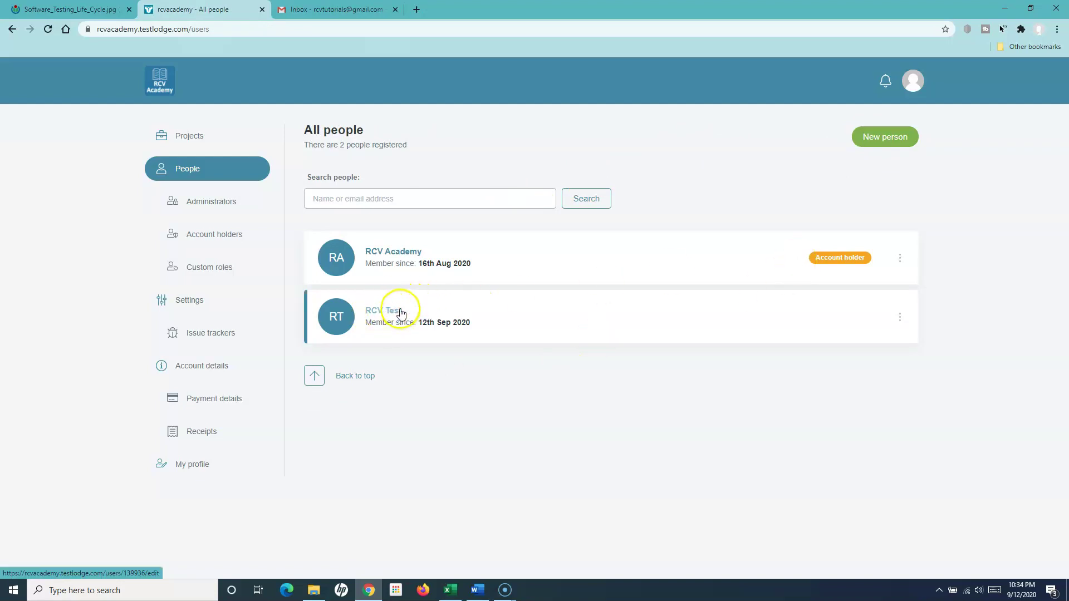
Step: Check the current account's edit access to the Successful login requirement in the demo project's Login Module document, and return to the requirement documents
click(188, 140)
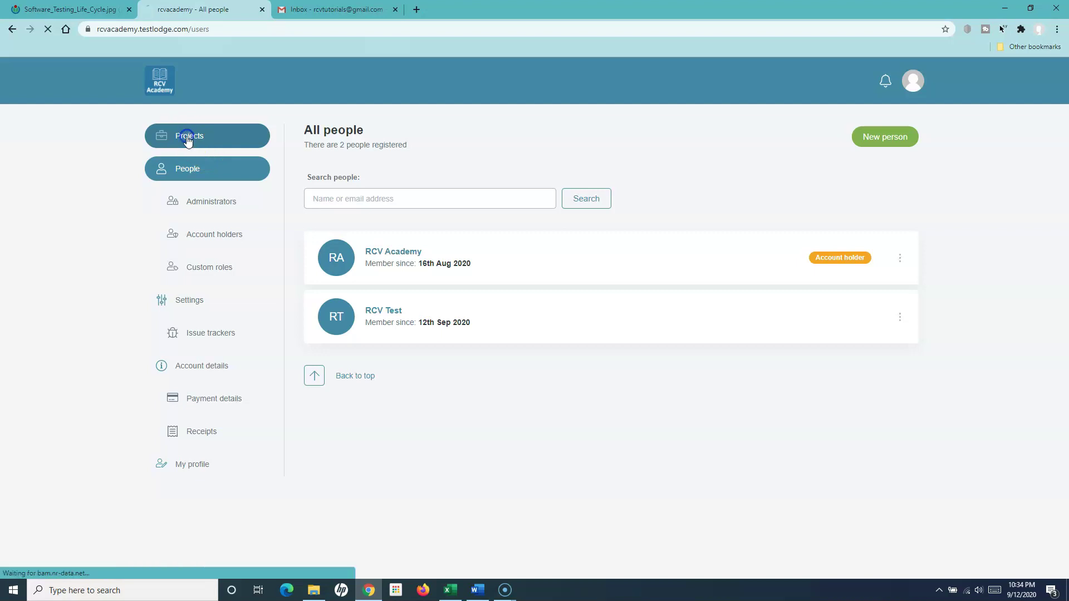
click(336, 287)
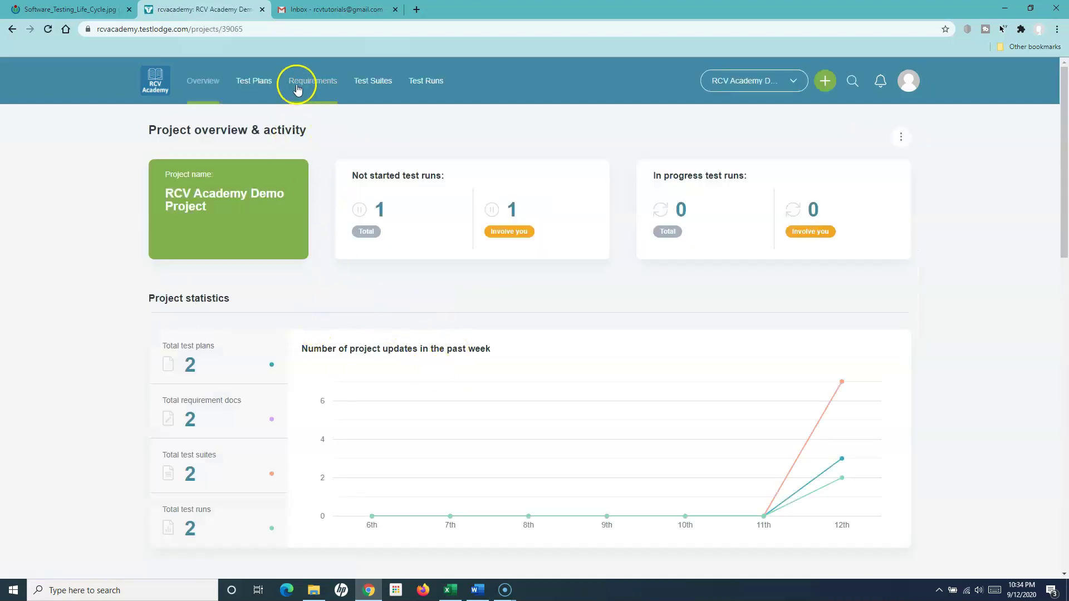
click(299, 84)
click(578, 332)
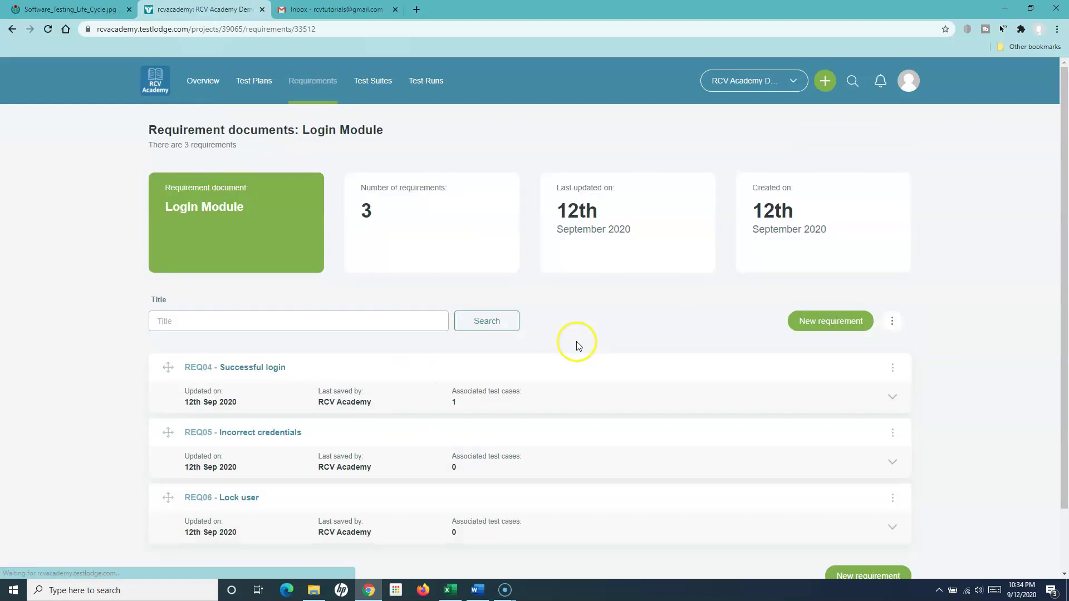
click(895, 372)
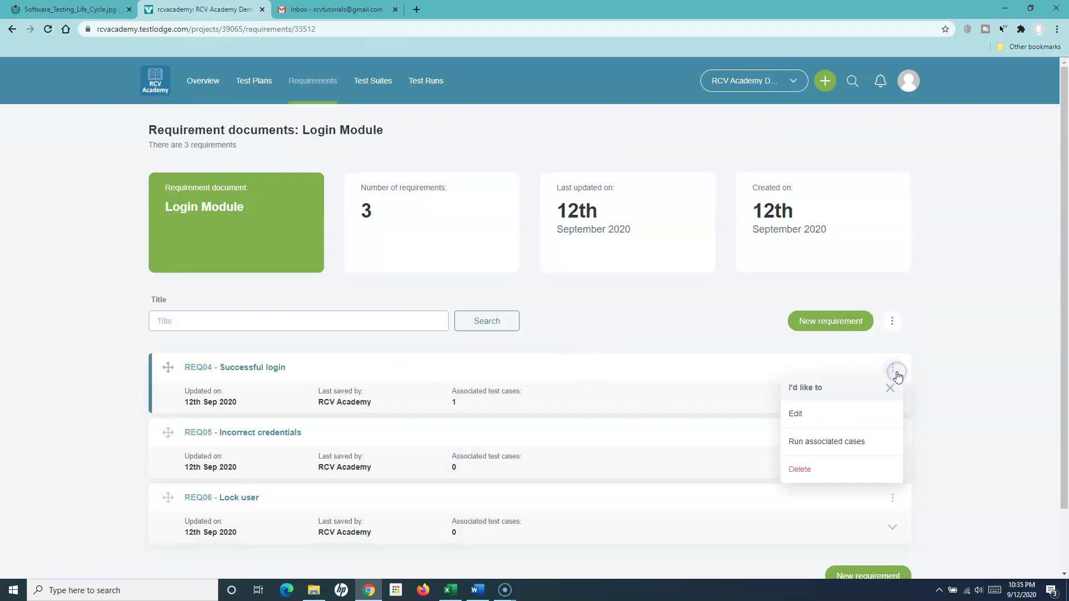
click(809, 414)
click(287, 421)
click(267, 490)
scroll(327, 494, down, 2)
scroll(327, 494, up, 2)
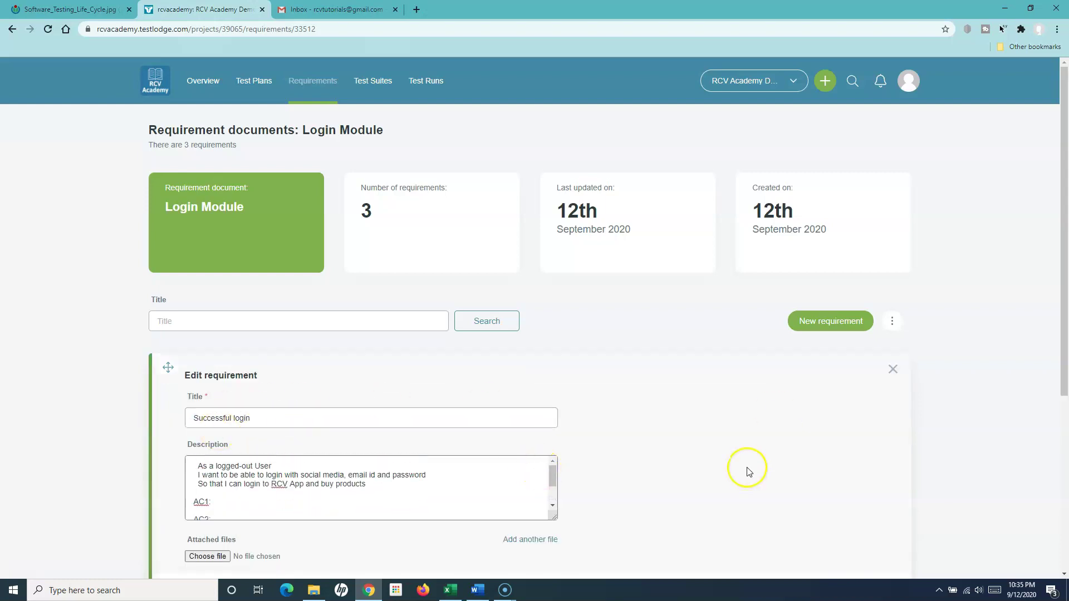
click(301, 80)
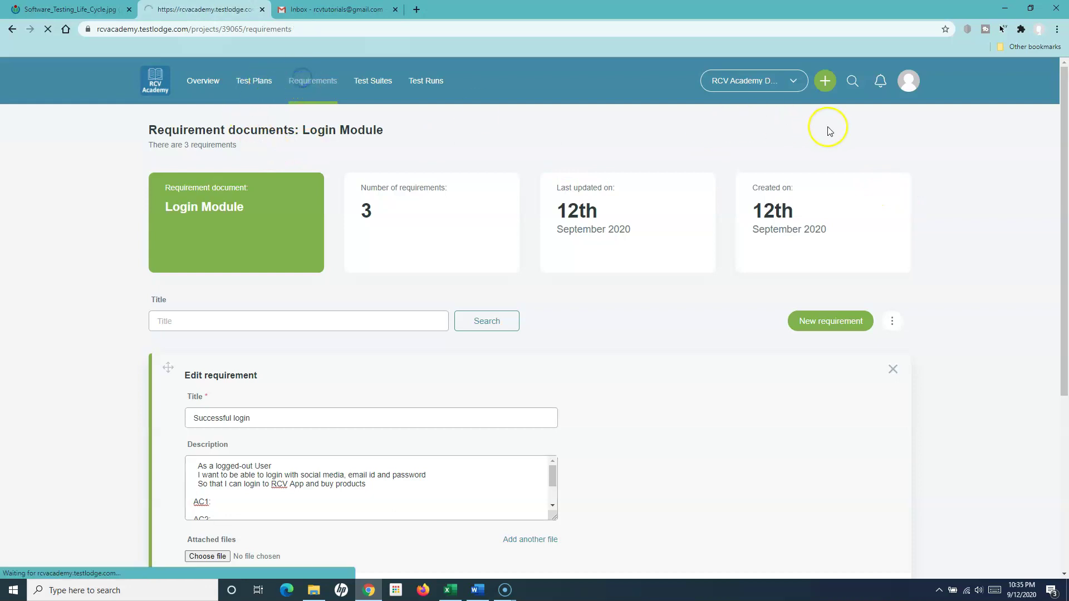
Step: Log out and log back in as the newly added person, entering that person's e-mail address and account password
click(913, 83)
click(773, 258)
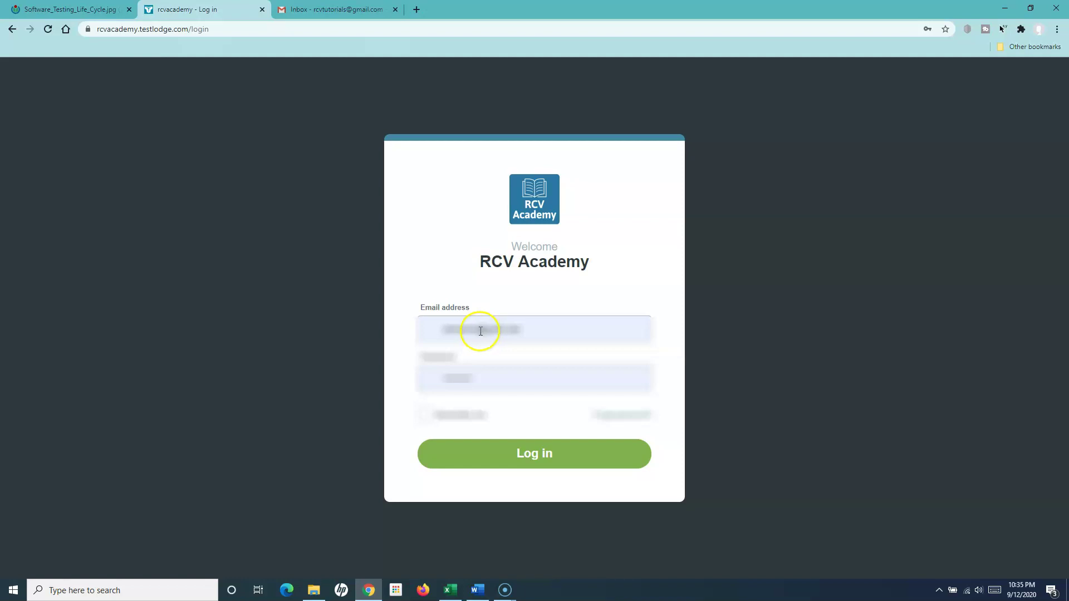
click(474, 331)
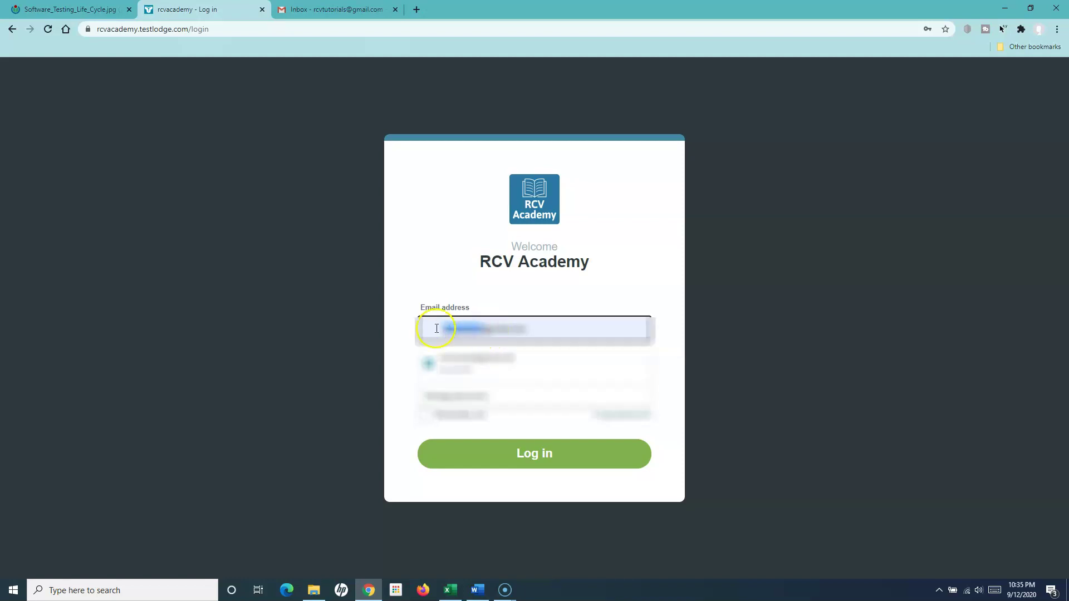
text(rcv)
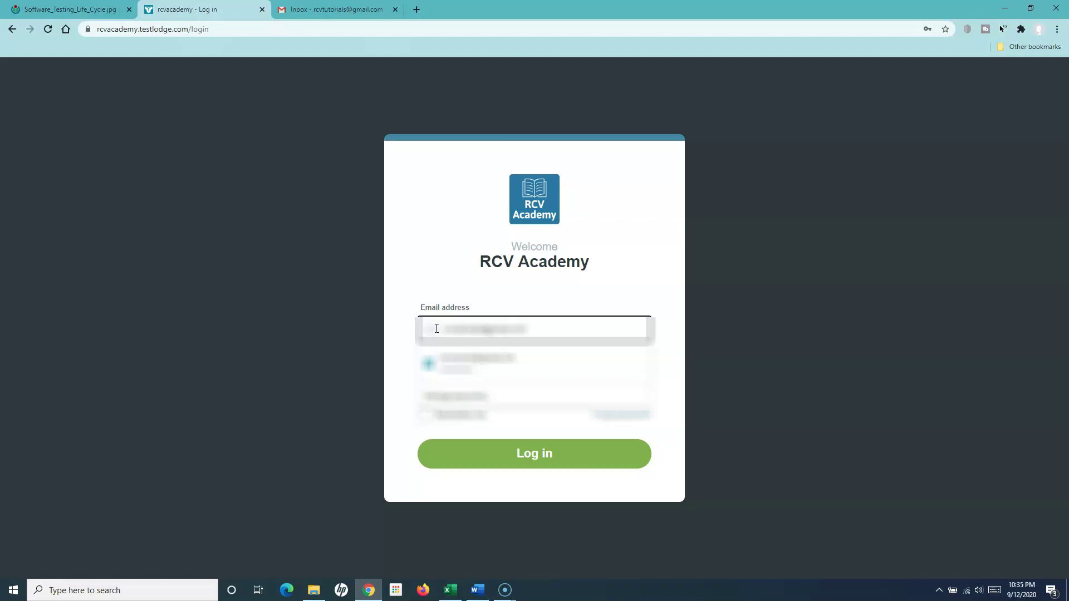
click(415, 374)
text(••••)
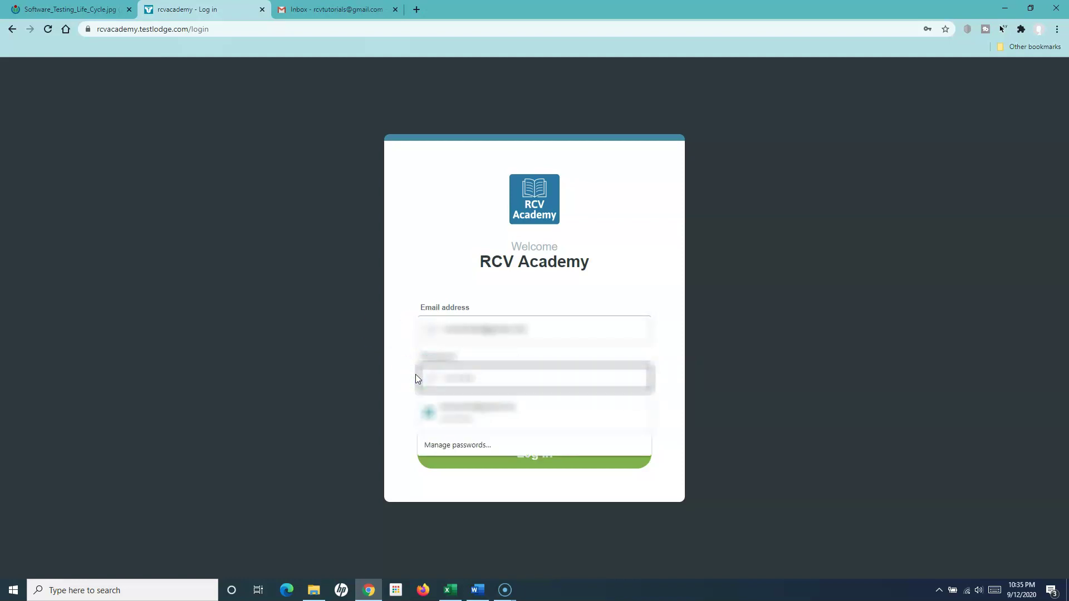
click(408, 377)
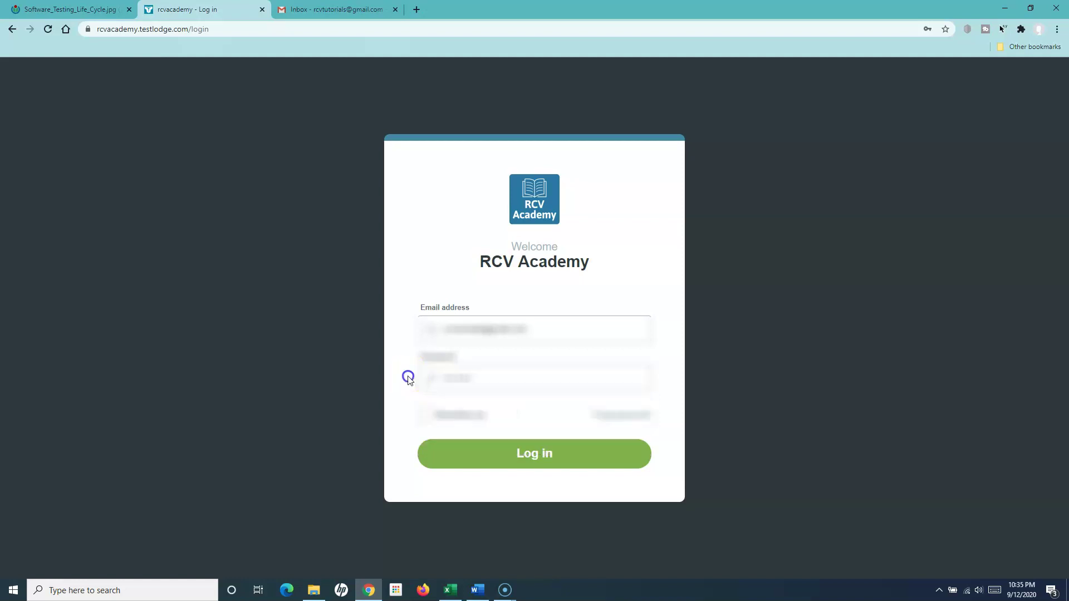
click(560, 453)
click(928, 212)
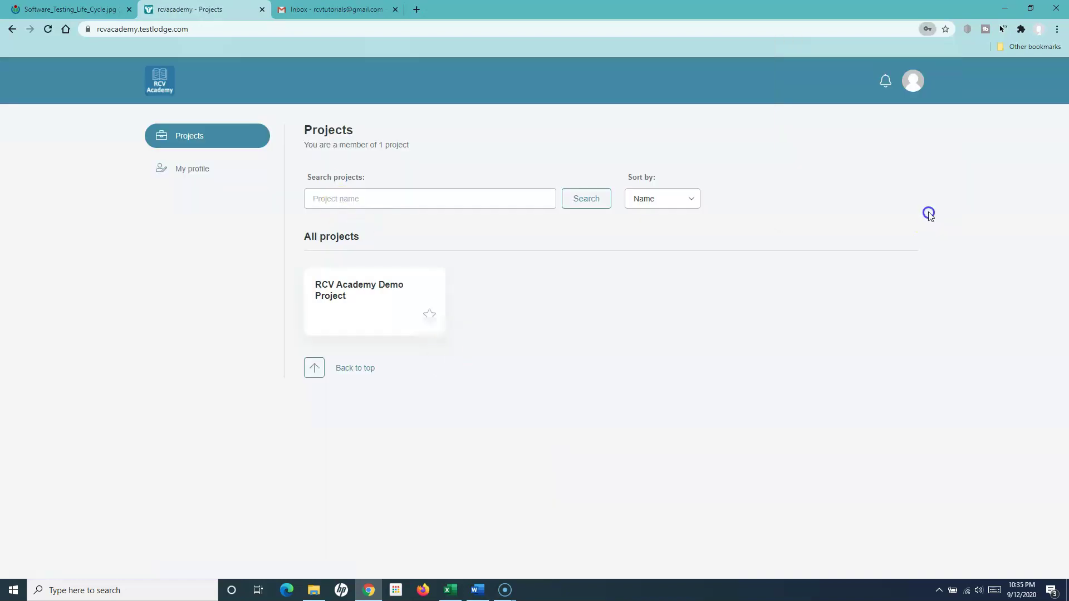
Step: Open the RCV Academy Demo Project's Login Module requirement document and check which actions the Successful login requirement offers this account
click(389, 329)
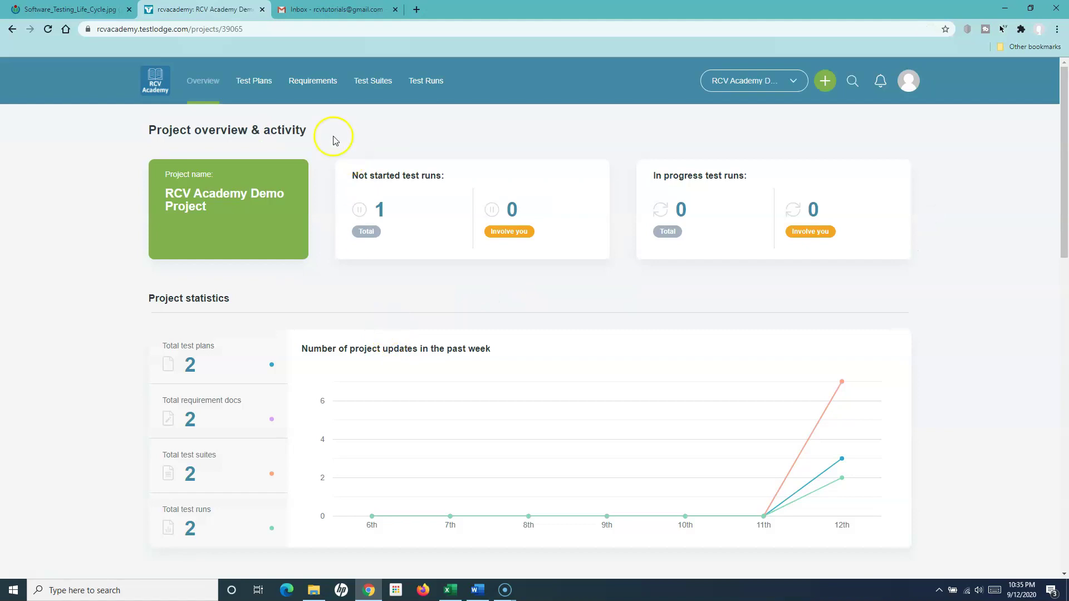
click(311, 82)
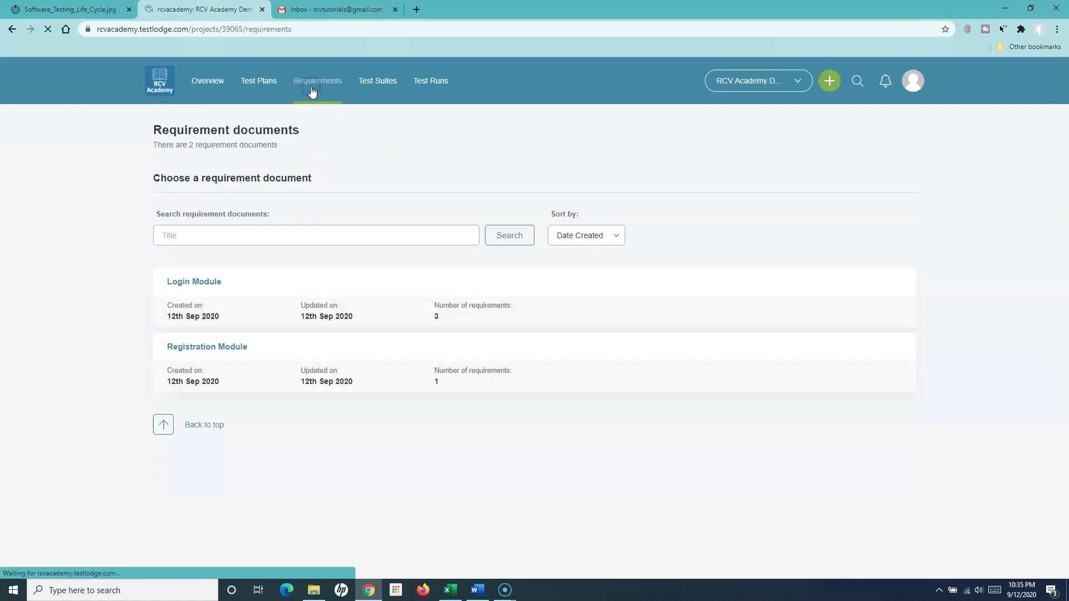
click(209, 282)
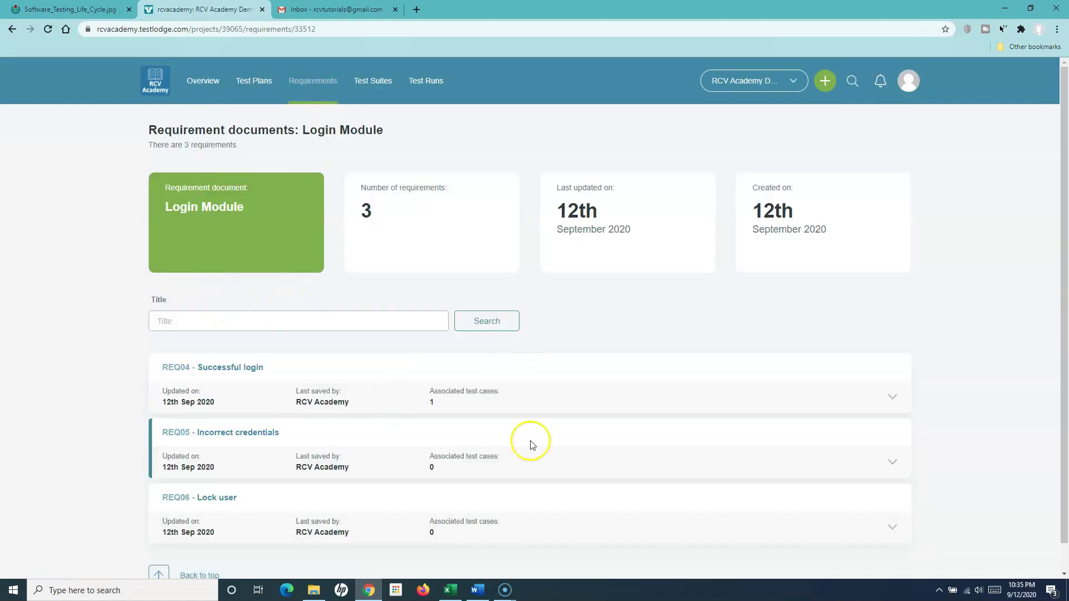
click(891, 399)
scroll(807, 390, down, 3)
scroll(808, 384, up, 1)
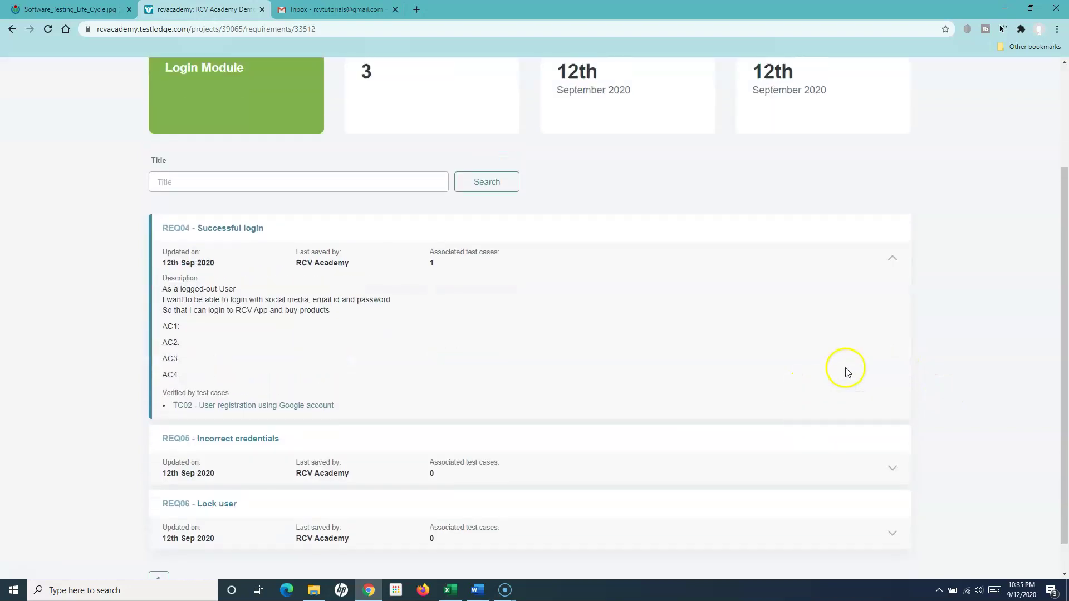
scroll(439, 423, up, 2)
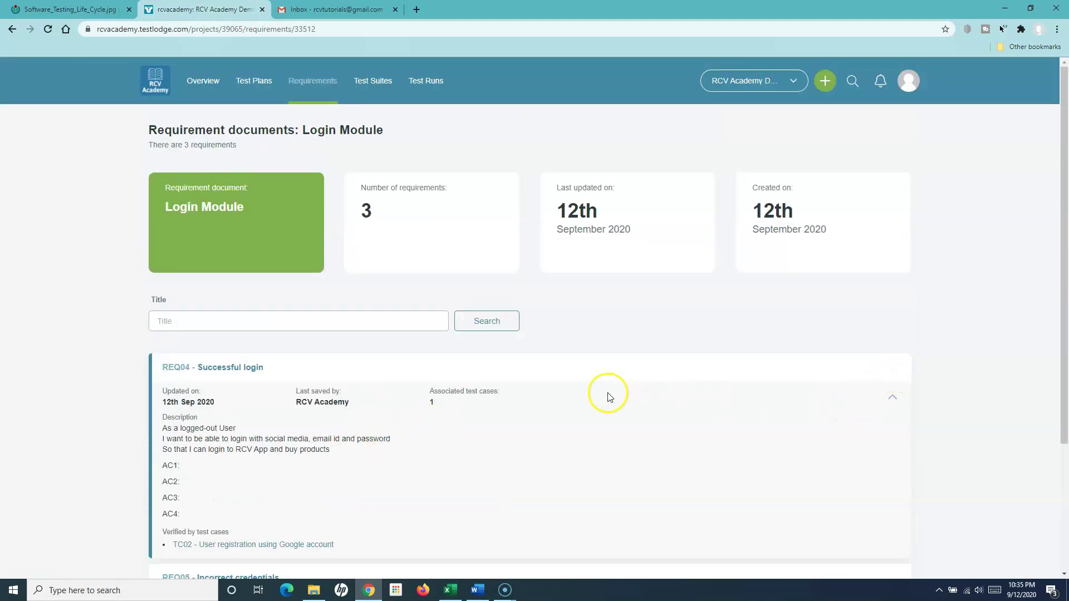
drag(294, 439, 346, 472)
click(346, 472)
scroll(493, 516, down, 2)
scroll(494, 517, up, 2)
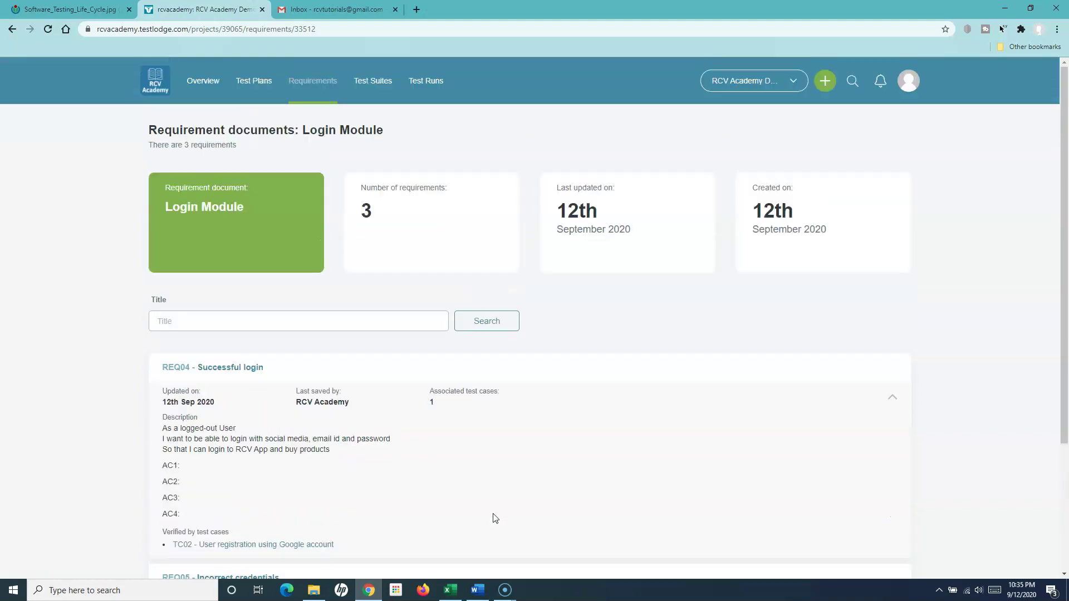
triple_click(193, 438)
click(270, 486)
Step: Check the access to the project's test plans by viewing Phase 1 Test Plan and RCV App Master Test Plan
click(261, 88)
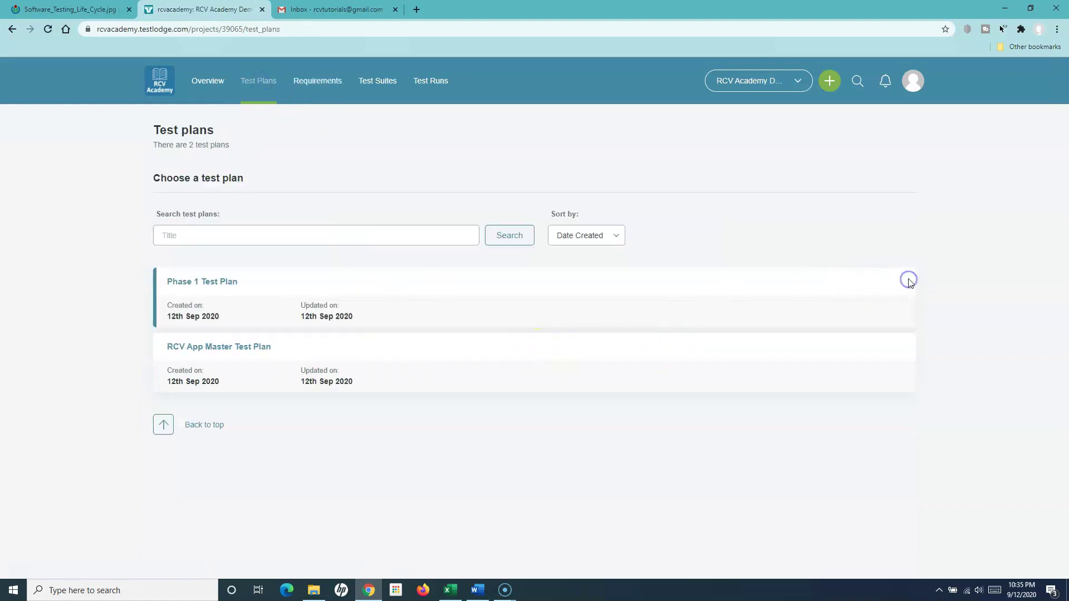
click(221, 285)
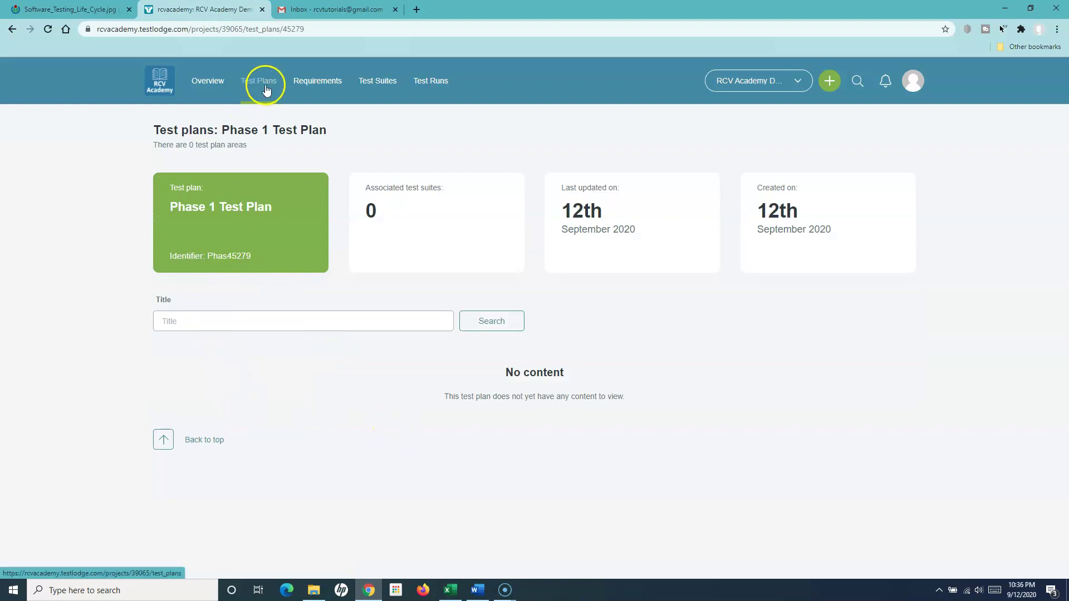
click(260, 82)
click(233, 348)
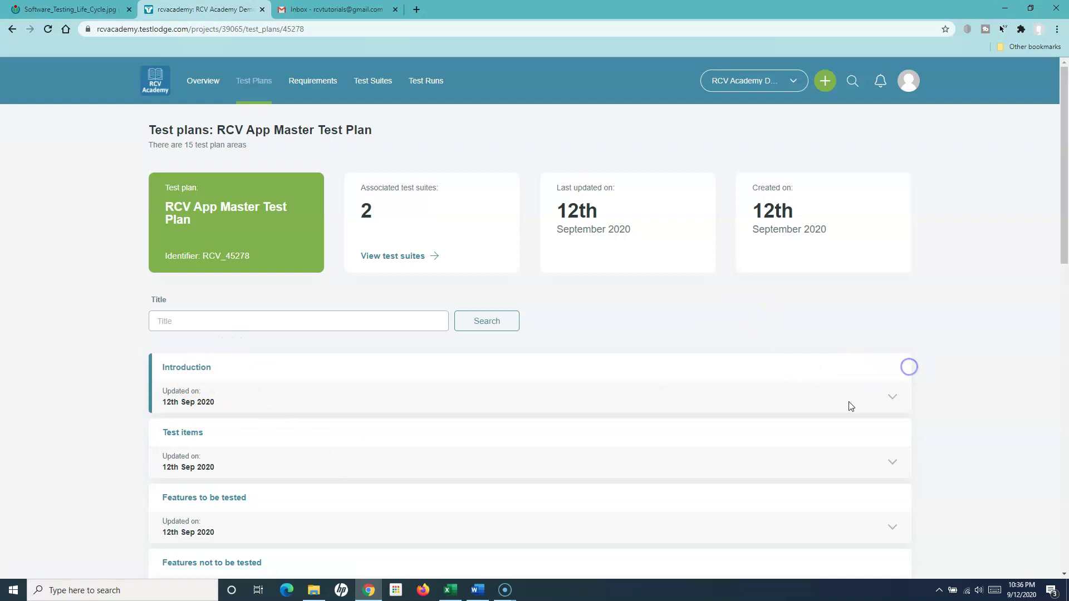
scroll(807, 430, down, 13)
scroll(809, 430, up, 14)
Step: Compare the actions available for the test suites, Login TestSuite and test runs with those for requirements, and return to the project overview
click(372, 81)
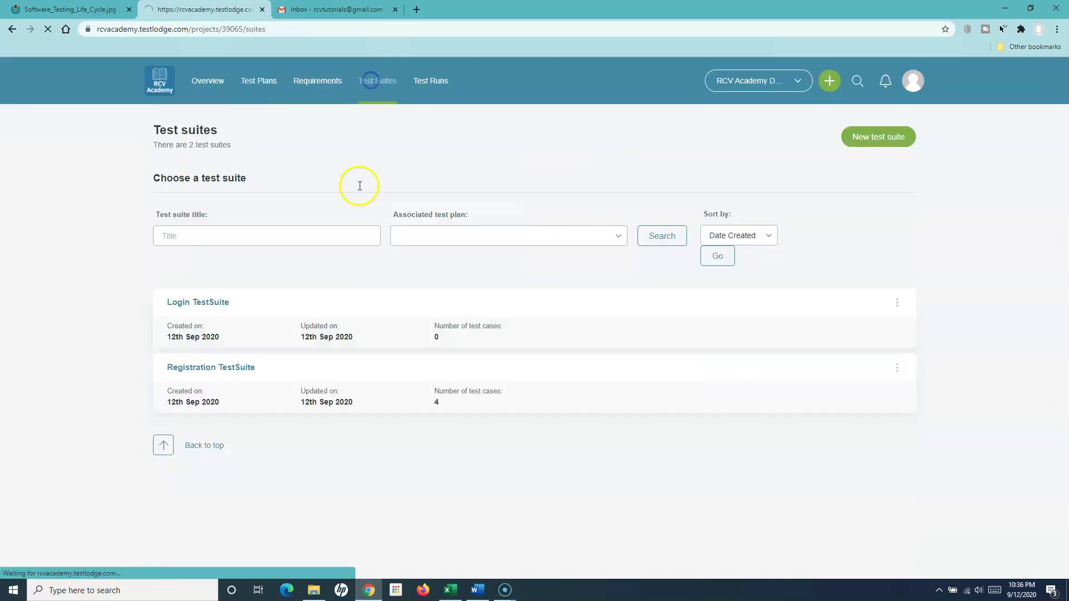
click(897, 283)
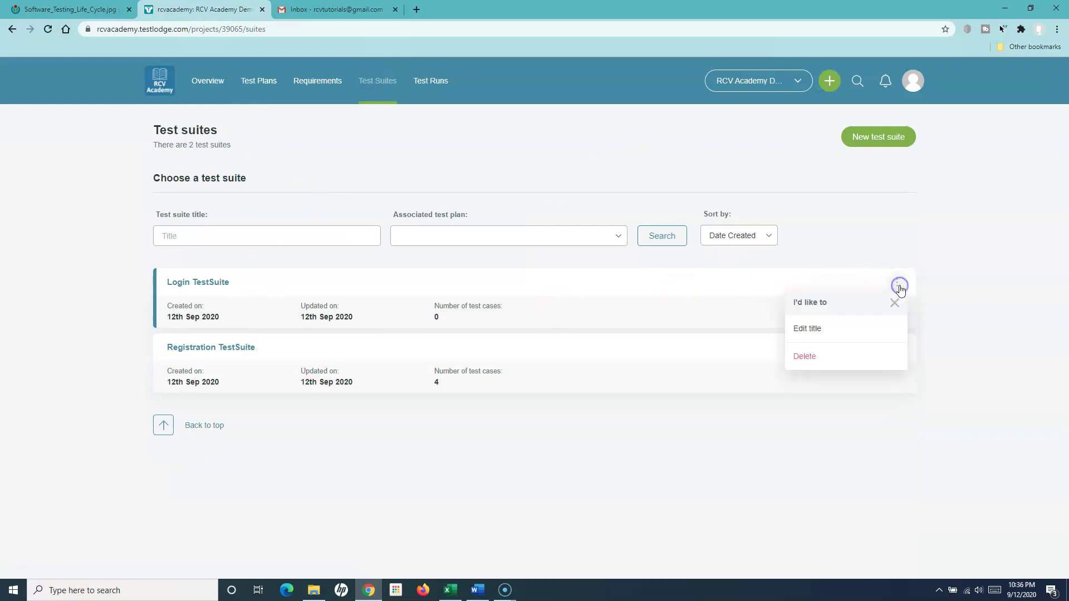
click(215, 283)
scroll(494, 399, down, 2)
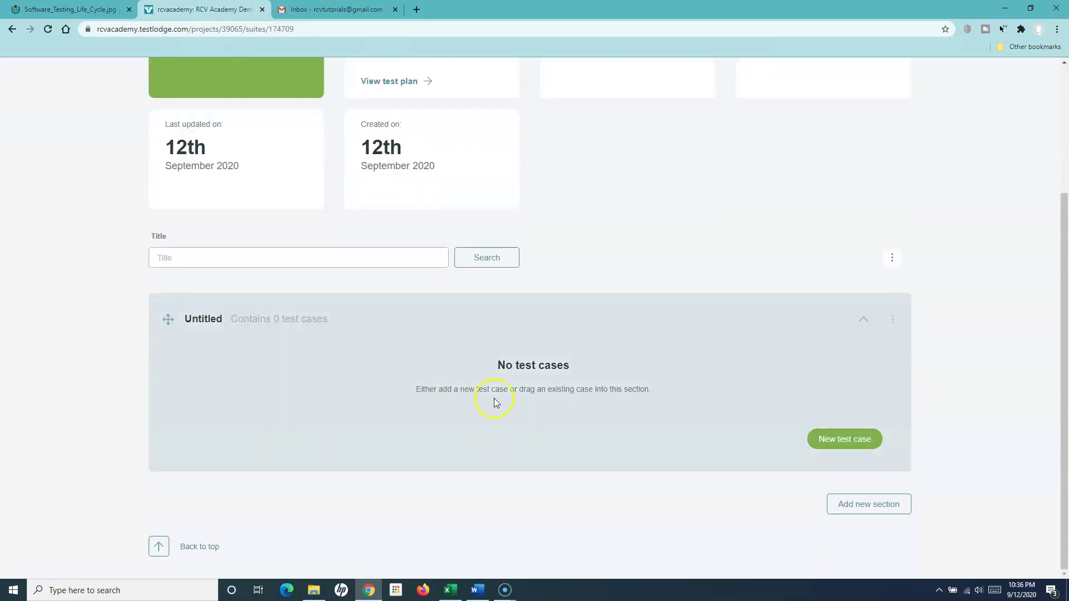
scroll(633, 418, up, 3)
click(431, 81)
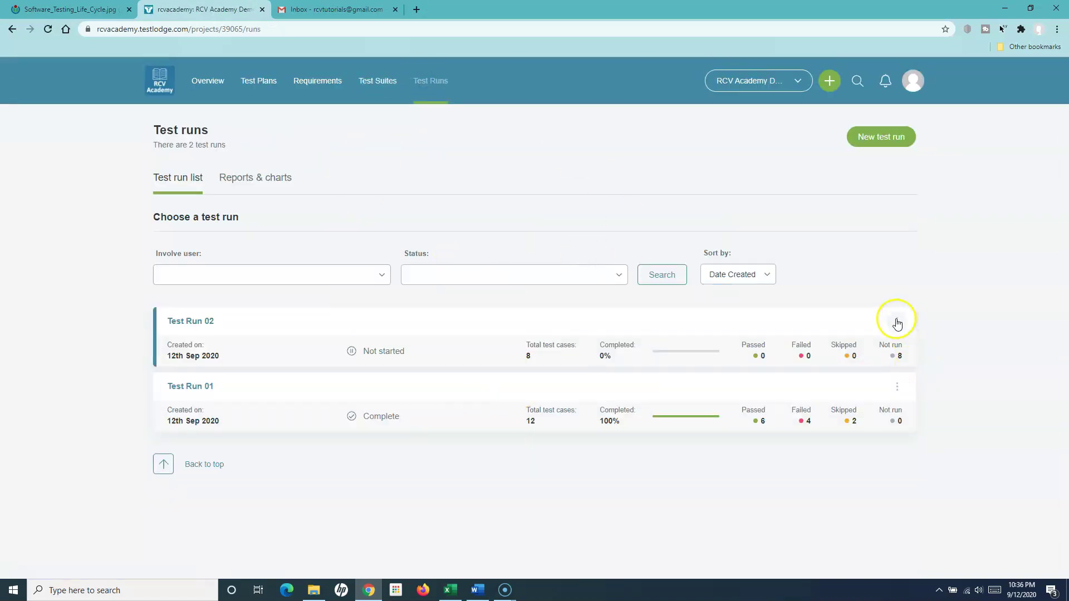
click(318, 80)
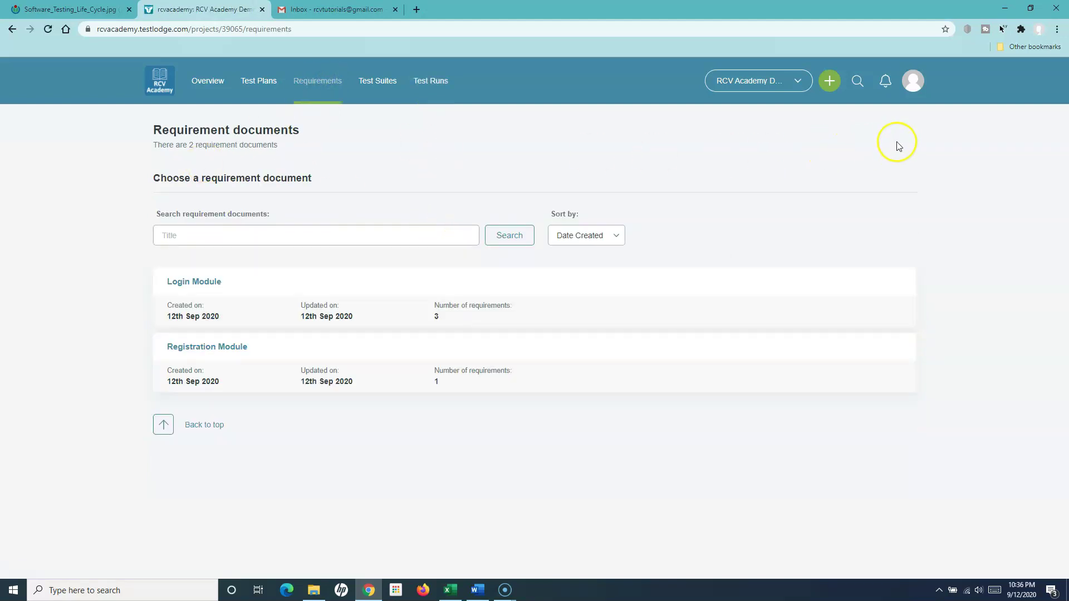
click(201, 80)
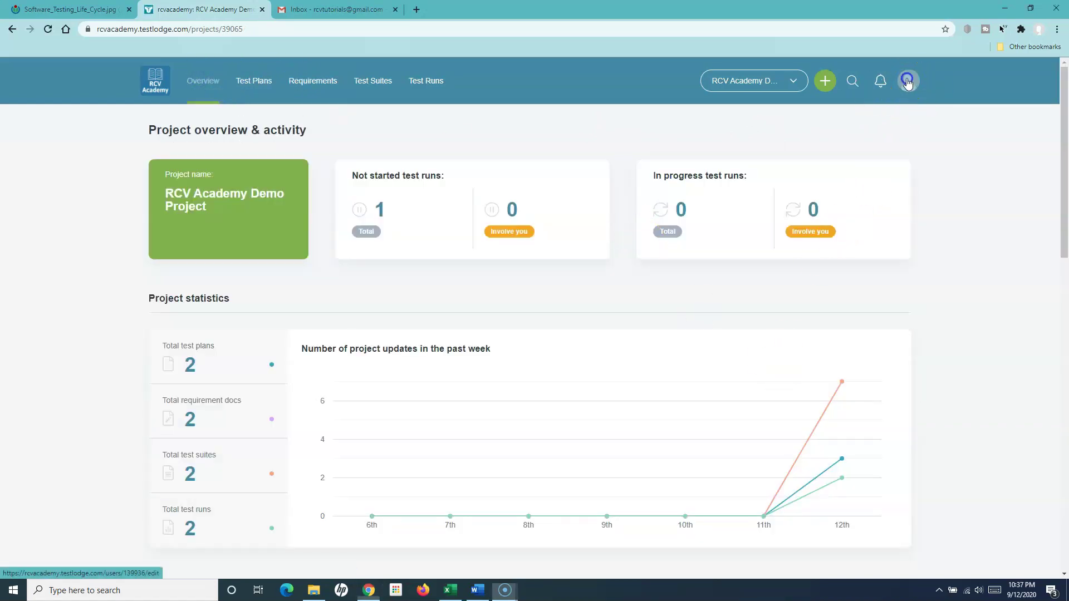
Step: Examine the restricted account's projects page, profile details and e-mail notification settings, and leave the profile without saving
click(908, 82)
click(787, 137)
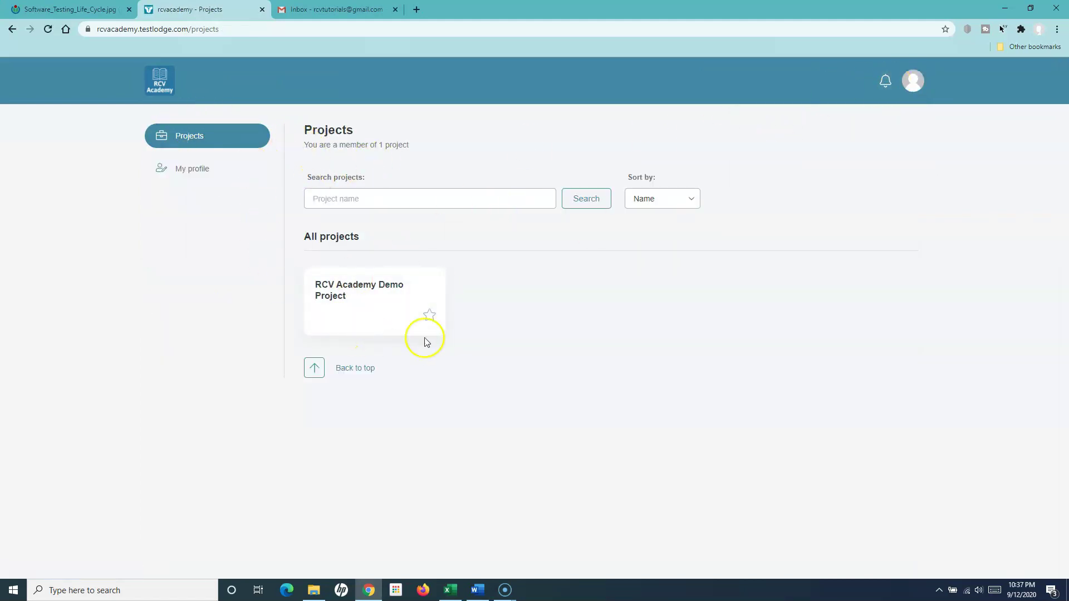
click(191, 173)
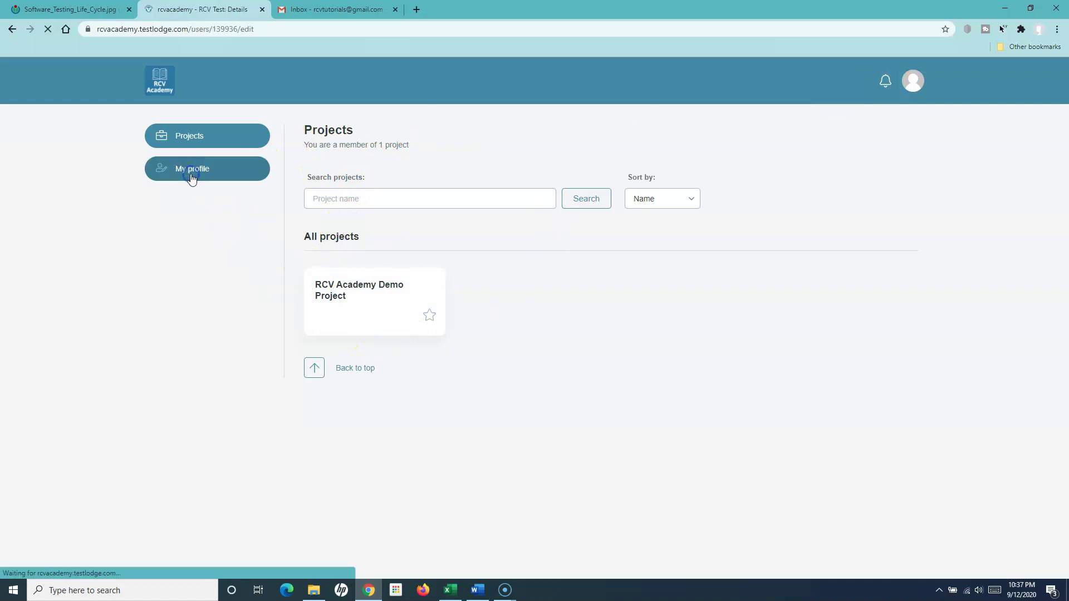
scroll(804, 247, down, 2)
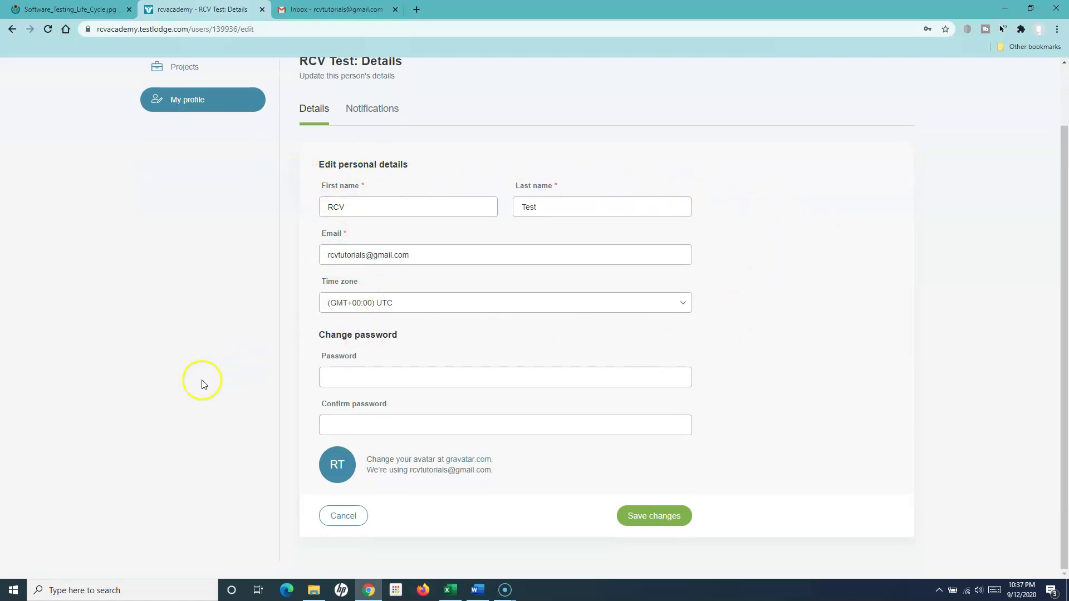
scroll(817, 456, up, 2)
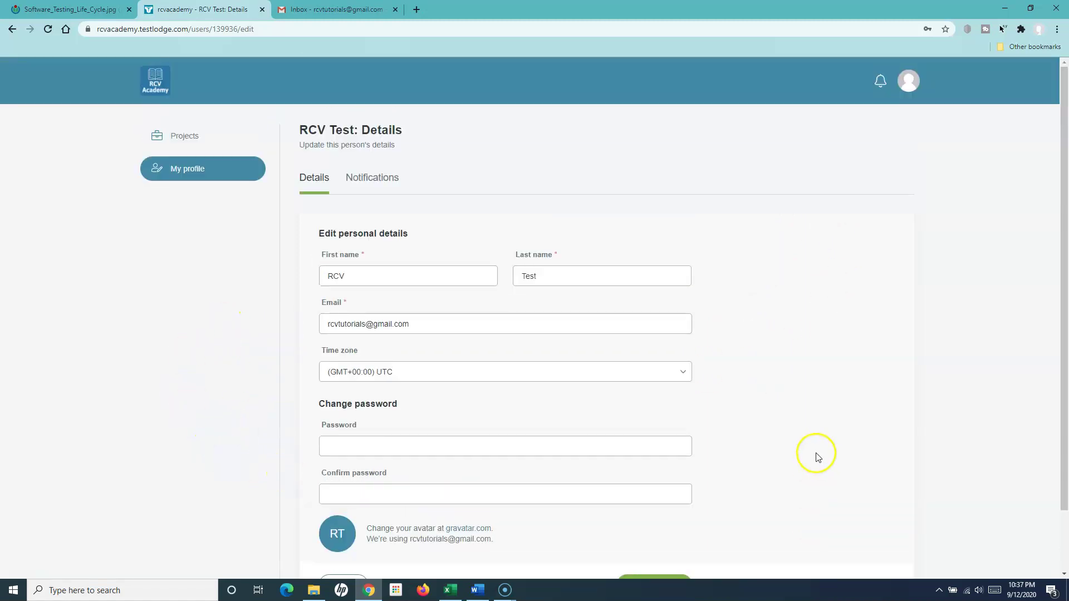
click(374, 177)
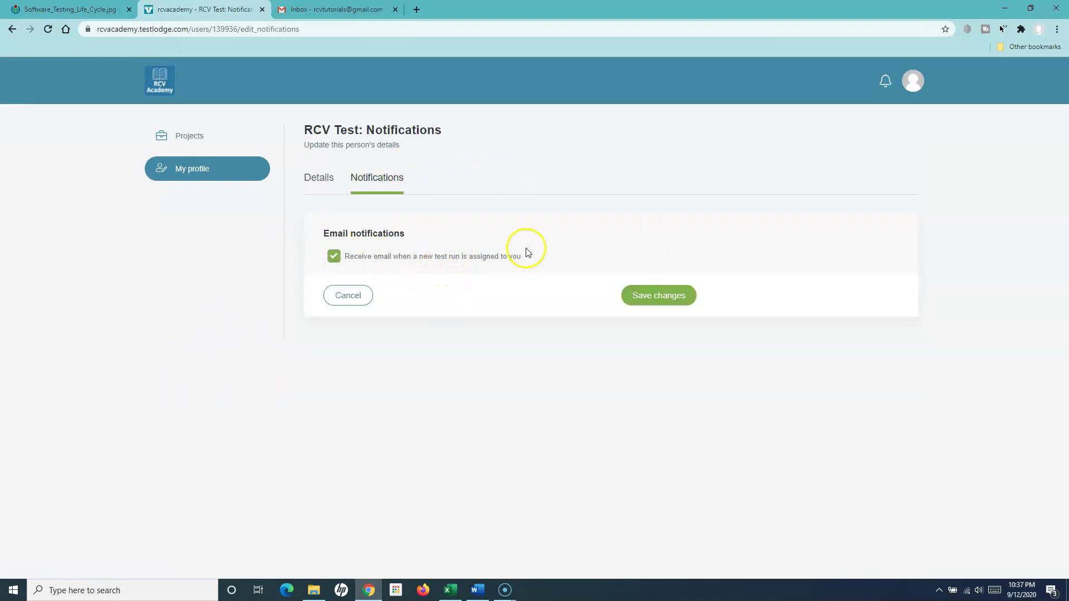
click(348, 295)
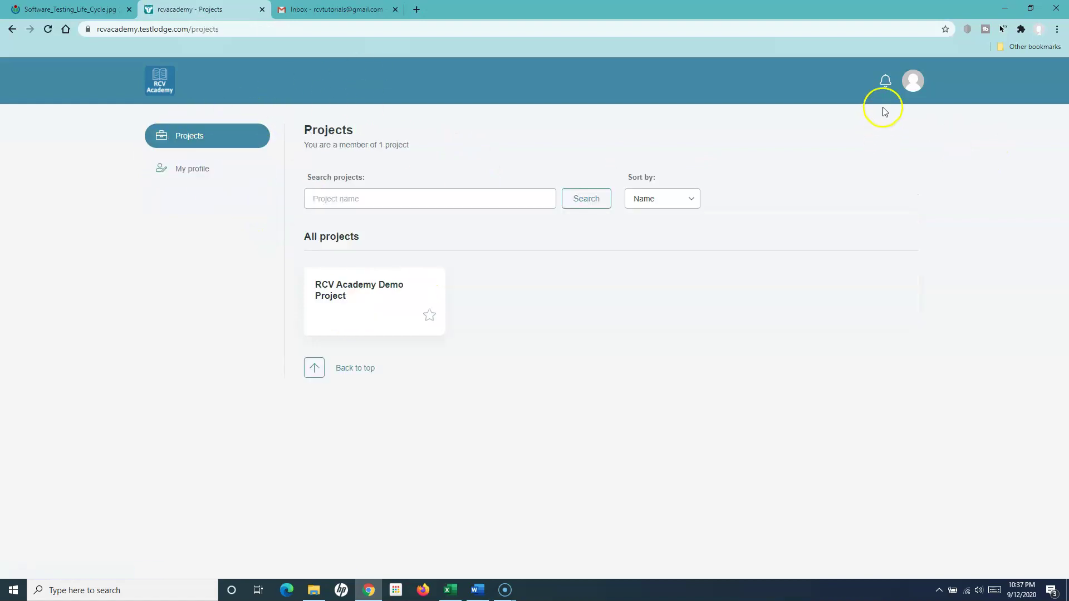
Step: Log out of the Tester account and log back in as the account holder with the saved credentials
click(912, 84)
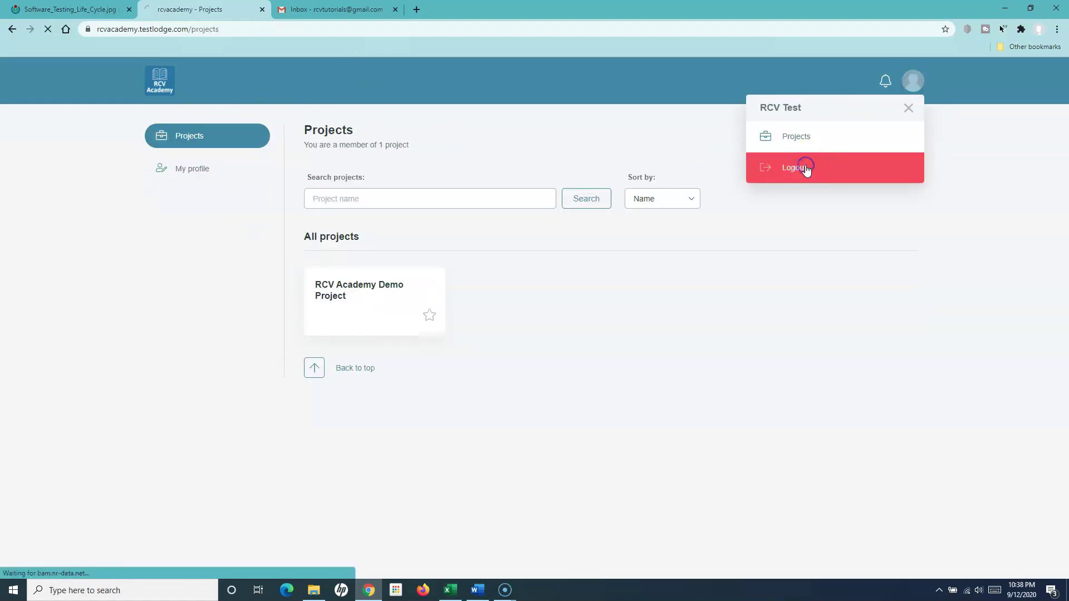
click(805, 169)
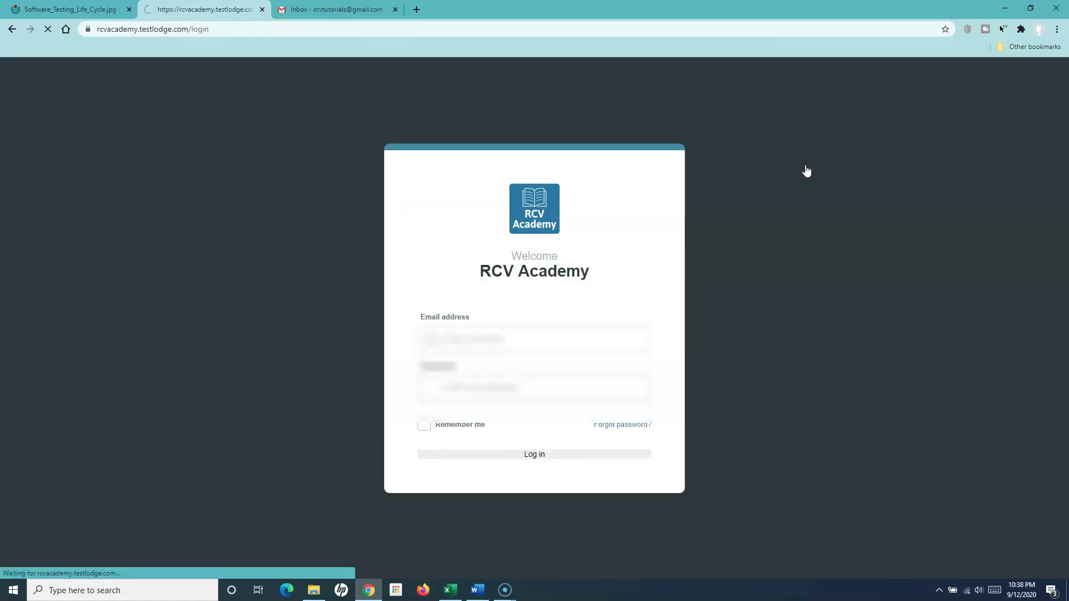
click(532, 457)
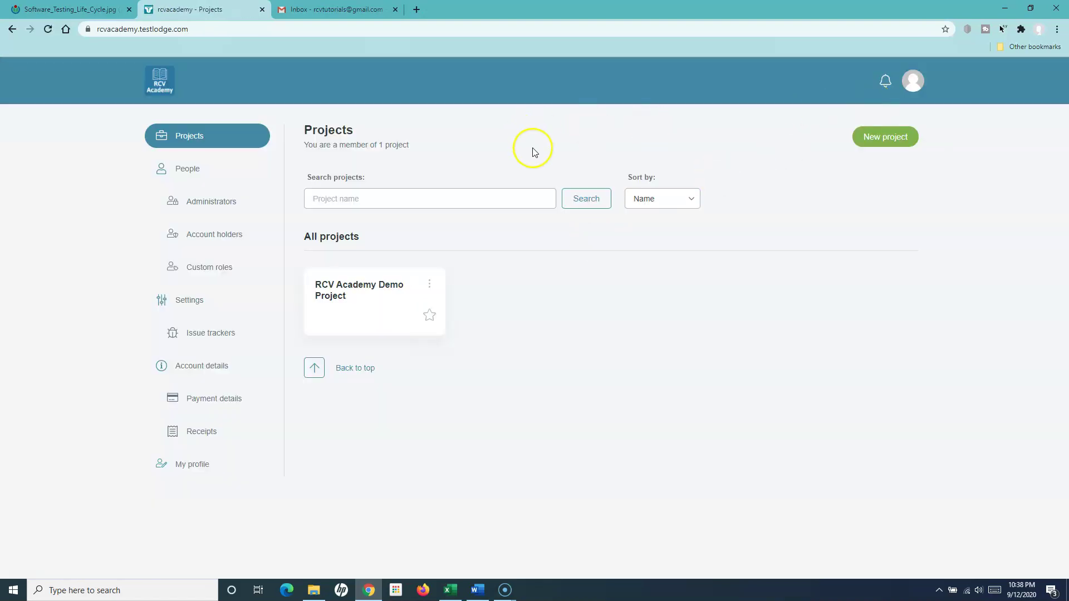
Step: Open Test Run 02 in the RCV Academy Demo Project and review who is assigned in its Registration TestSuite
click(192, 136)
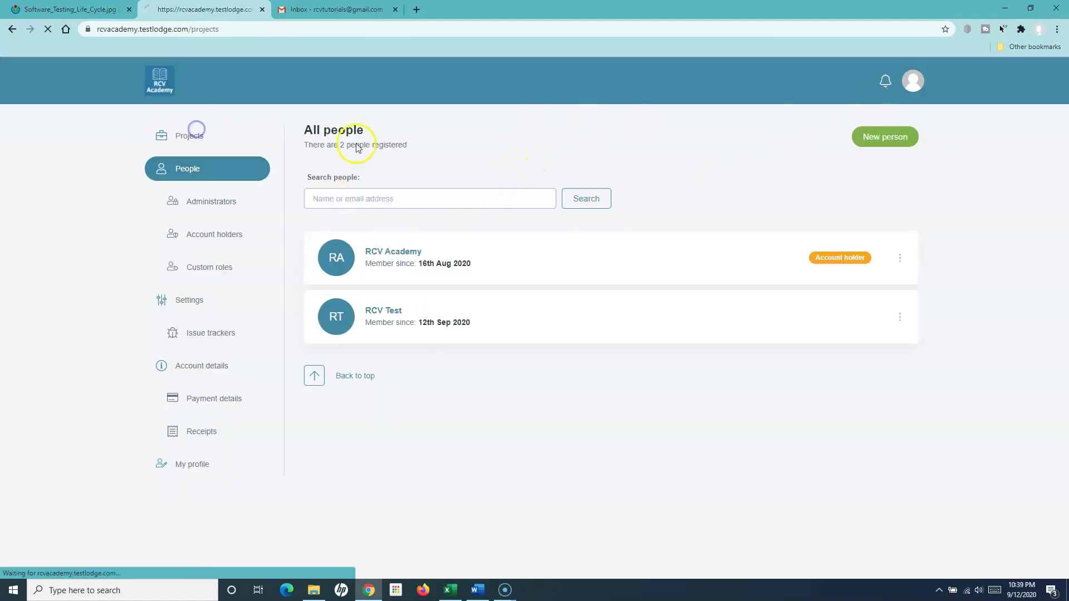
click(366, 287)
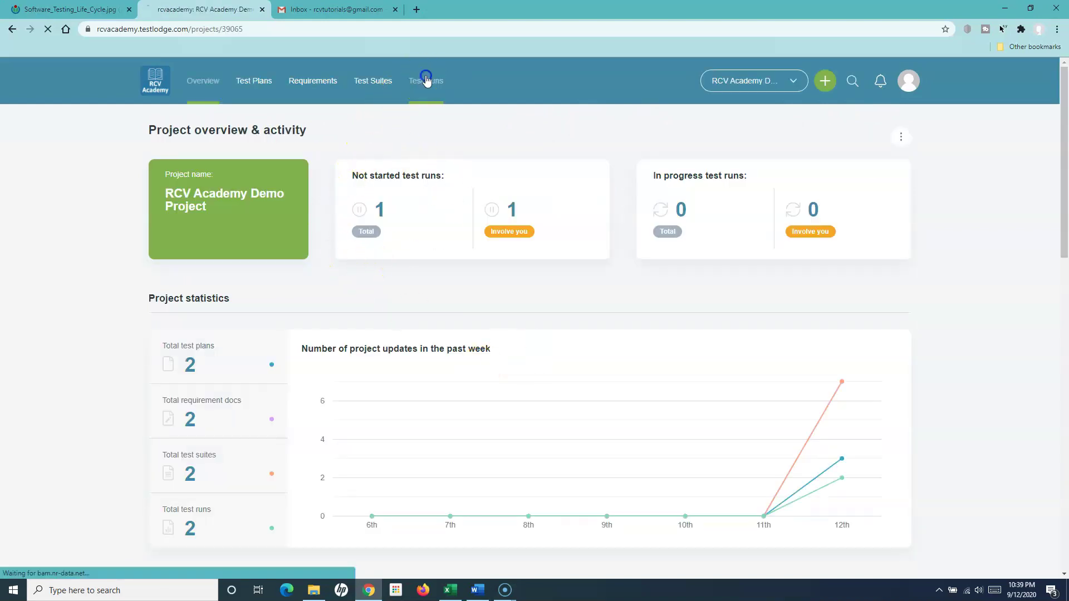
click(426, 81)
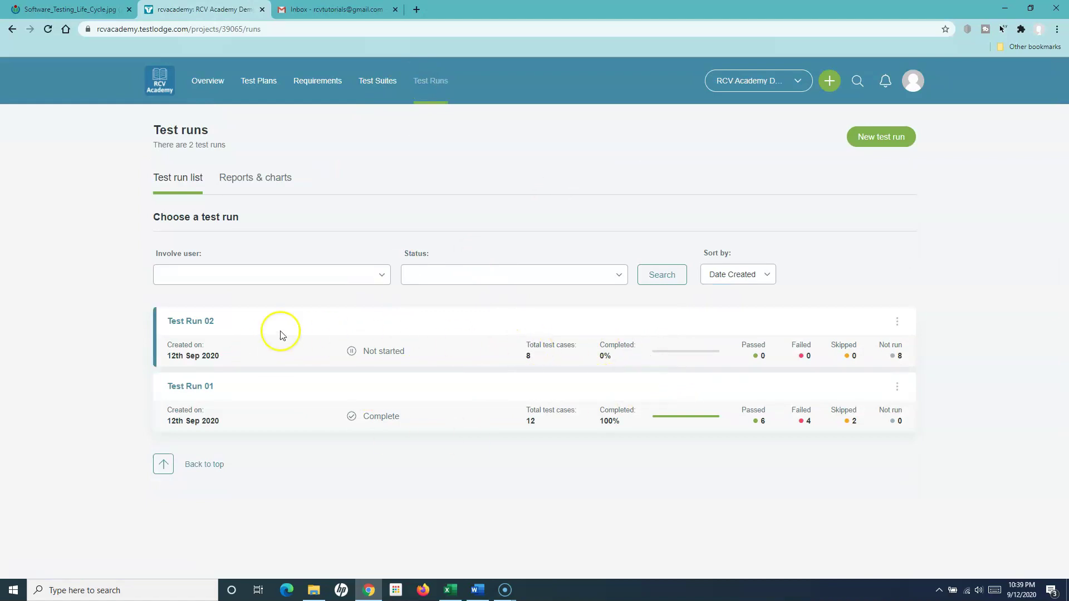
click(196, 321)
scroll(466, 365, down, 3)
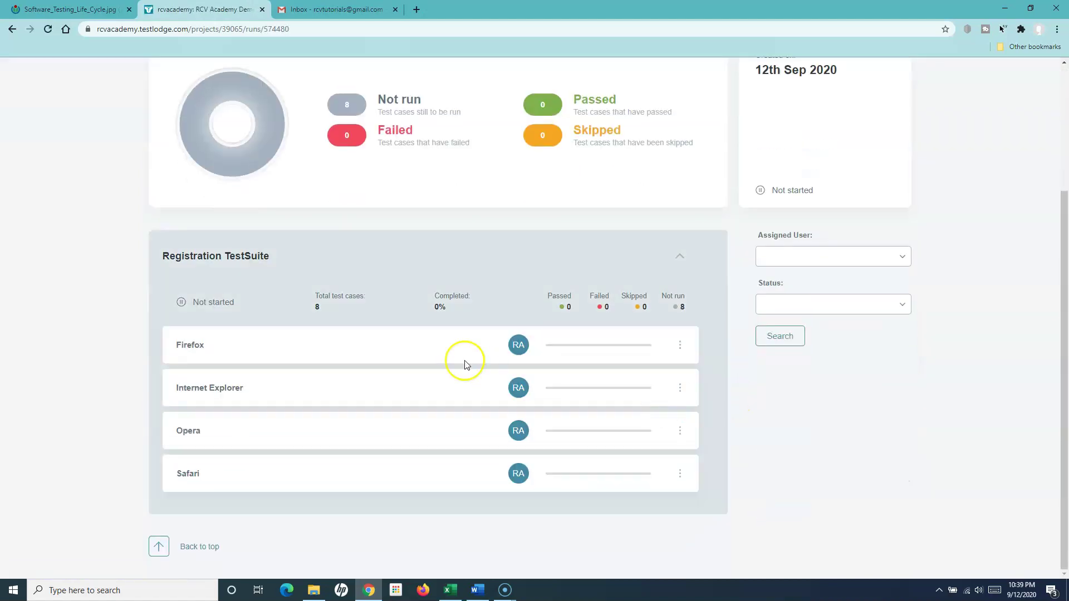
scroll(507, 383, up, 3)
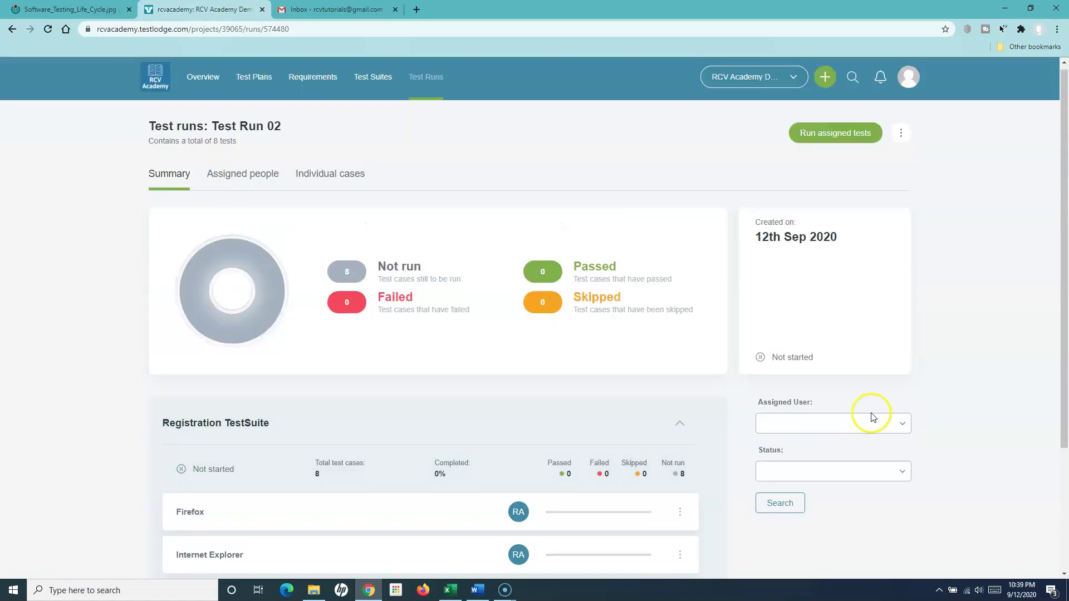
Step: Review the assigned people and summary of Test Run 02, and check the actions offered for it in the test run list
click(252, 179)
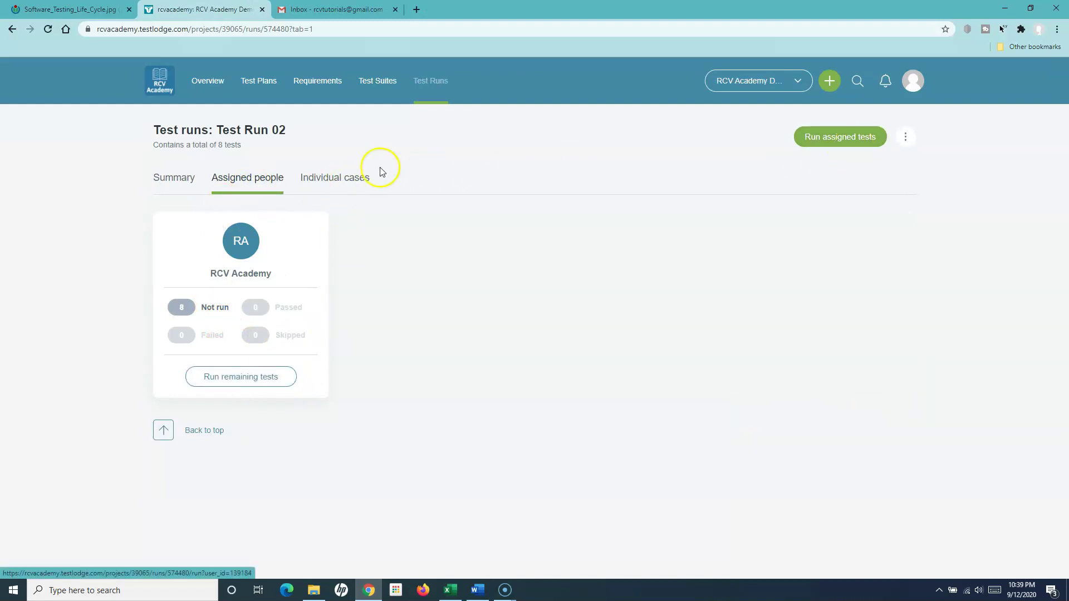
click(177, 177)
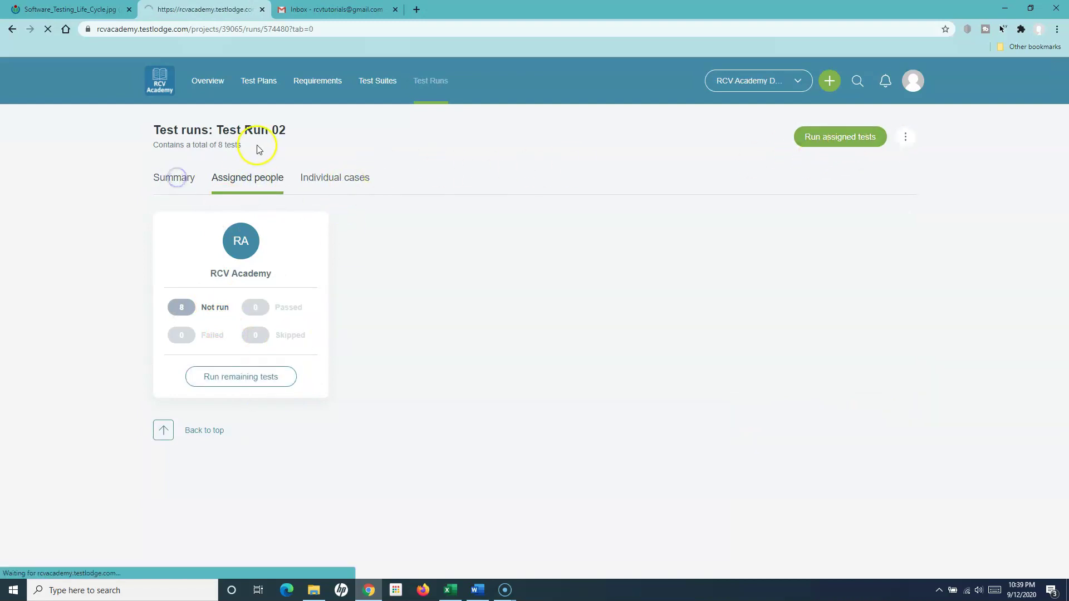
scroll(606, 358, down, 3)
scroll(699, 329, up, 3)
click(422, 78)
click(897, 323)
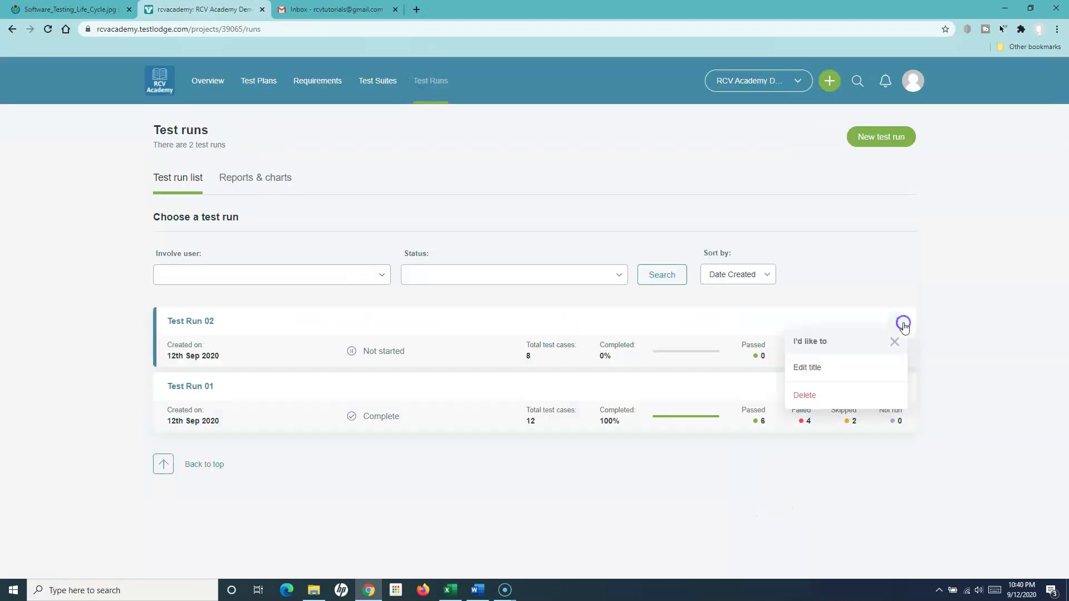
Step: Reopen Test Run 02 and assign the Firefox tests of the Registration TestSuite to RCV Test
click(211, 325)
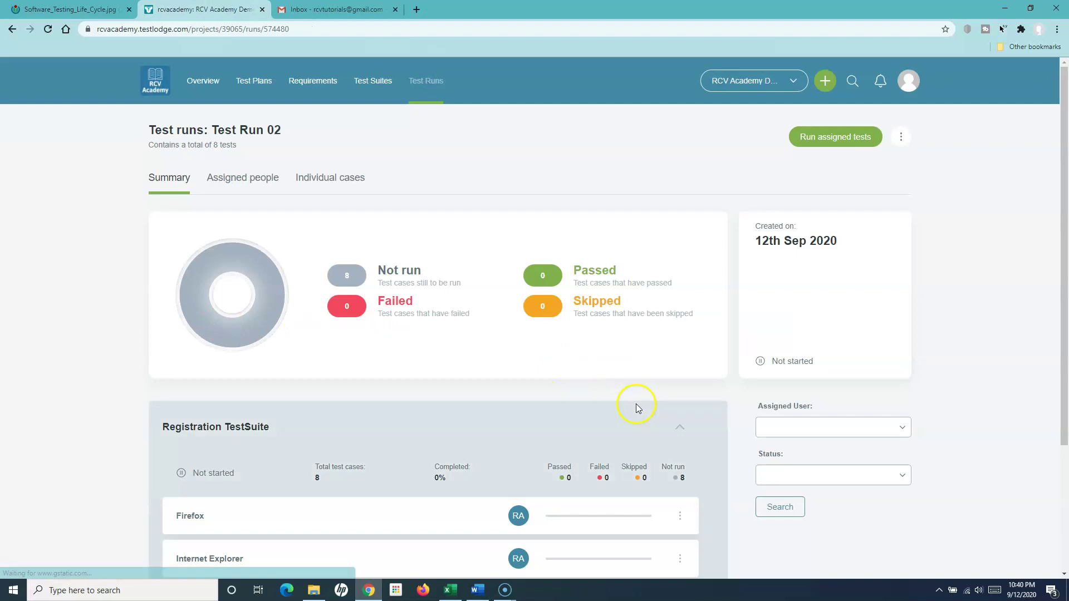
scroll(637, 408, down, 3)
click(518, 349)
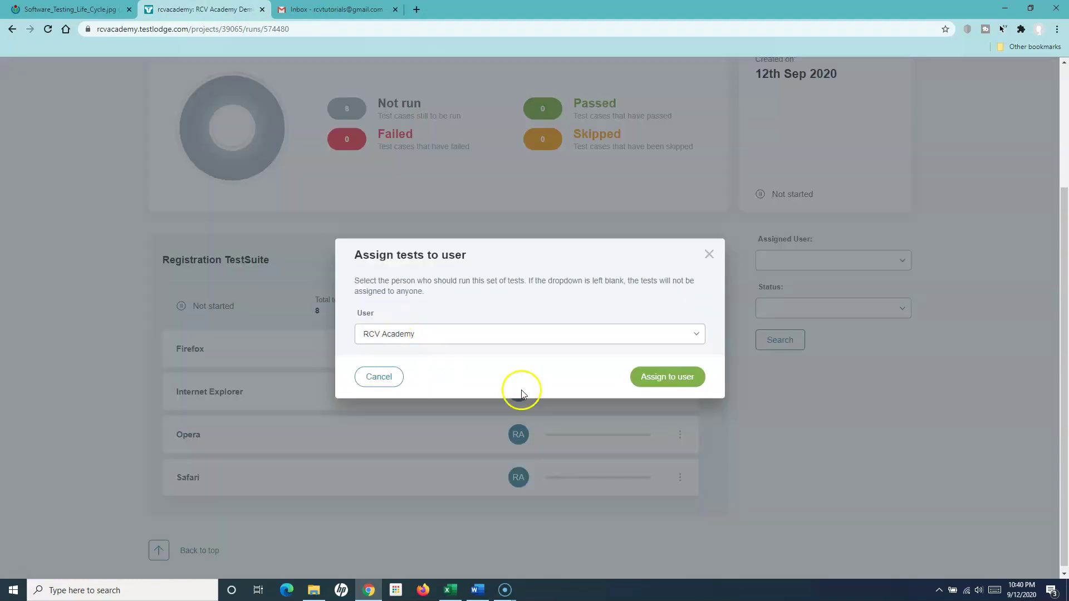
click(446, 334)
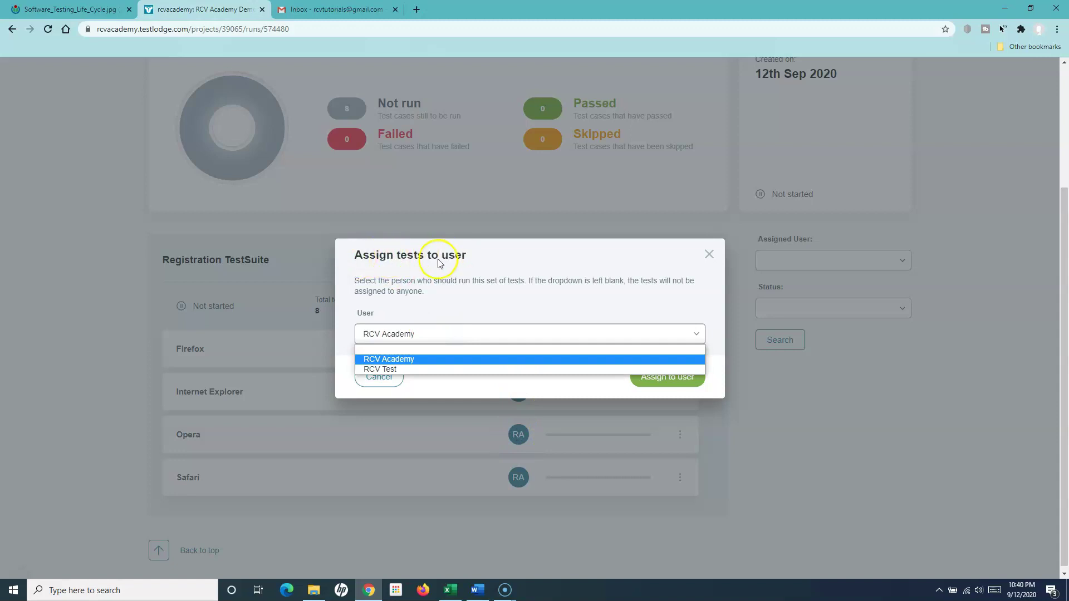
click(393, 370)
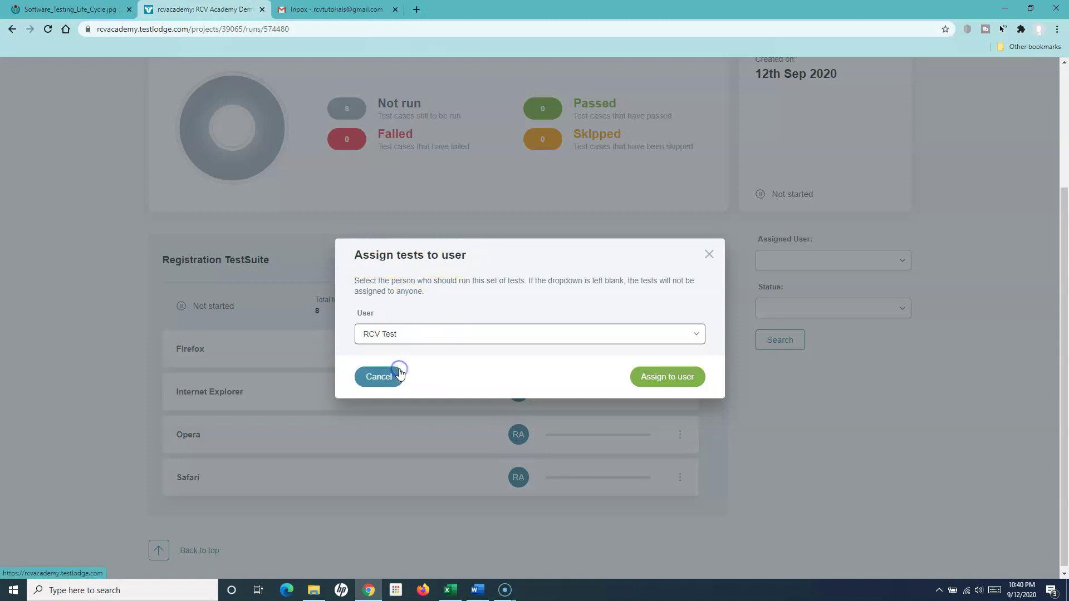
click(653, 385)
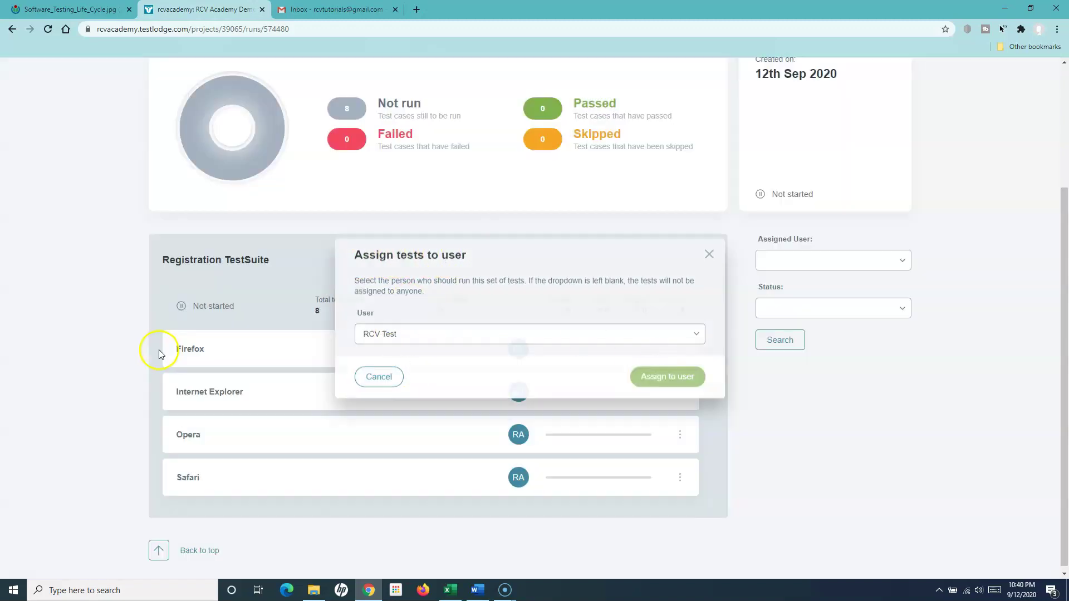
Step: Assign the Internet Explorer tests of the Registration TestSuite to RCV Test
click(518, 392)
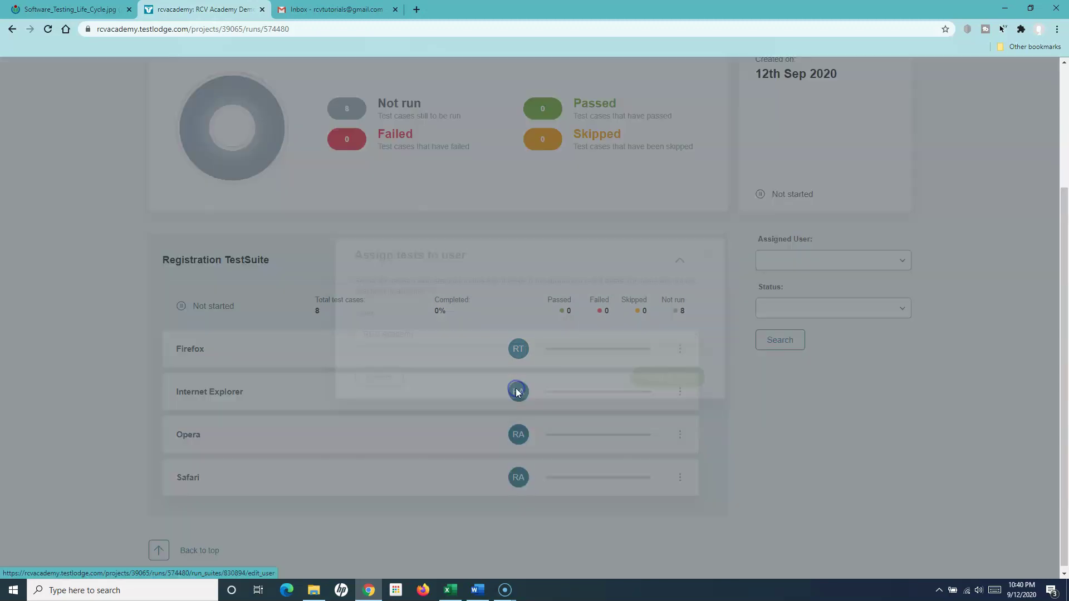
click(436, 335)
click(412, 369)
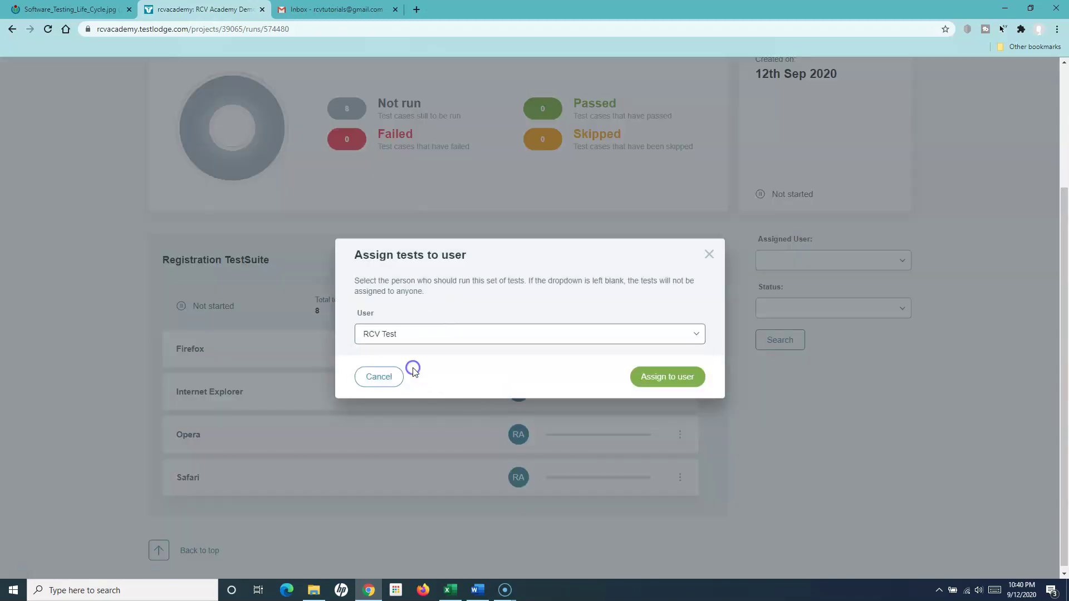
click(683, 377)
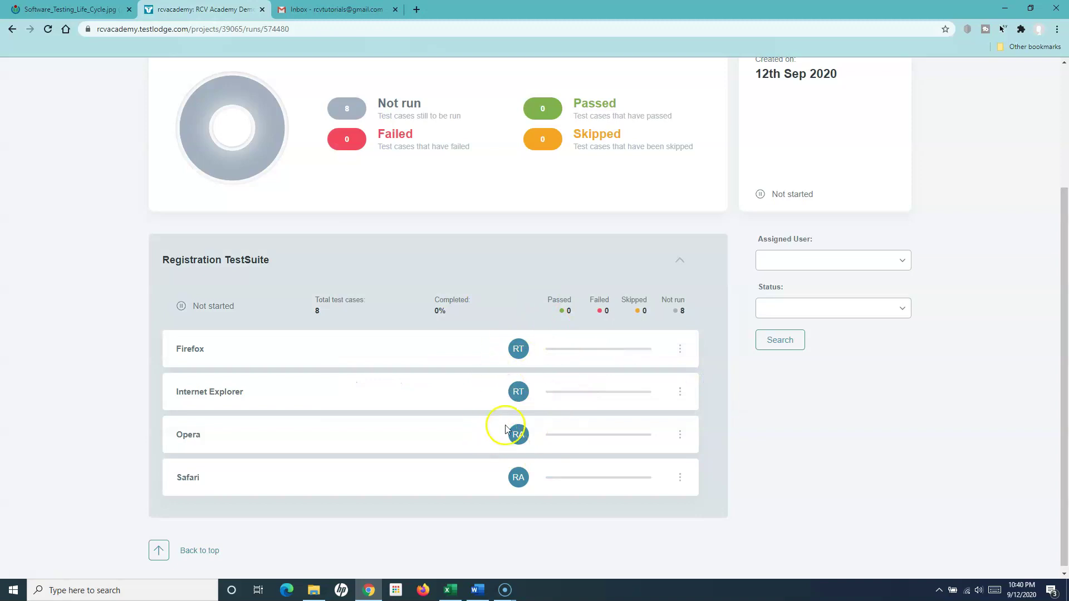
Step: View the account's list of people and the page for granting or revoking administrator privileges
scroll(628, 435, up, 3)
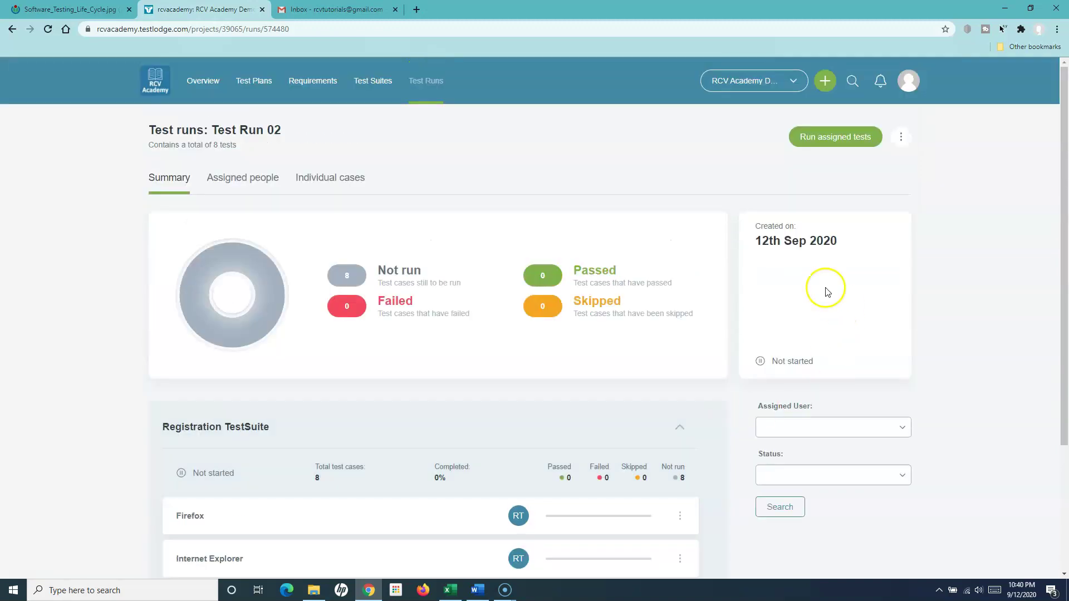
click(913, 84)
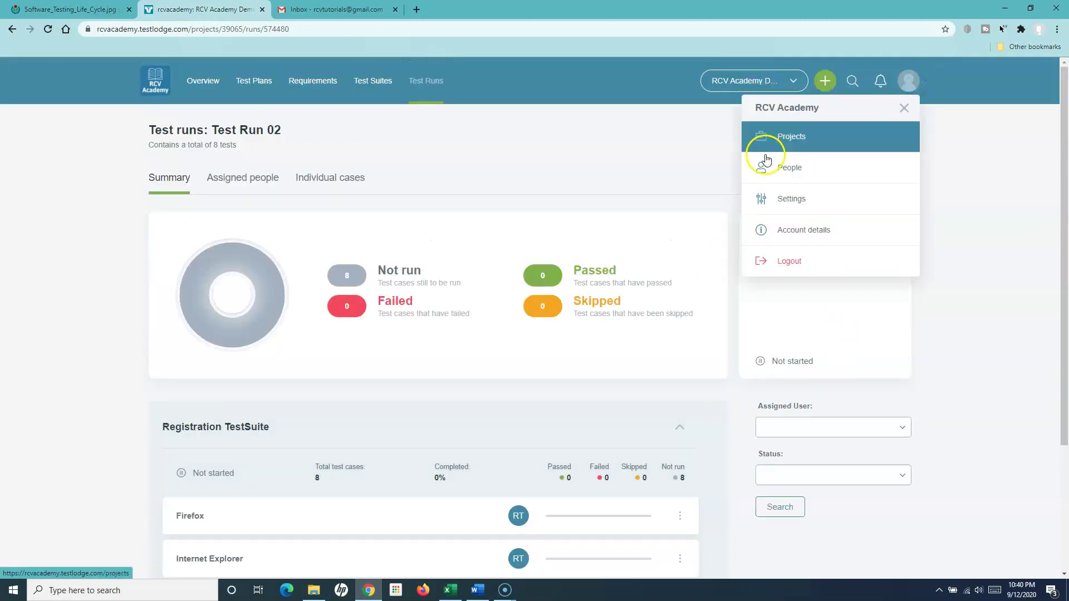
click(805, 171)
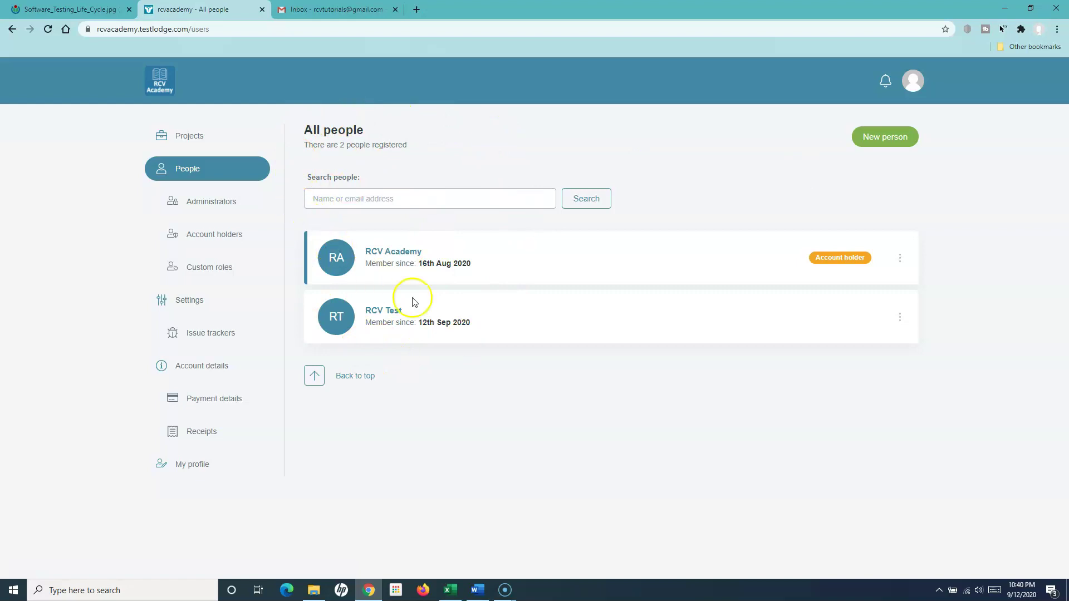
click(196, 215)
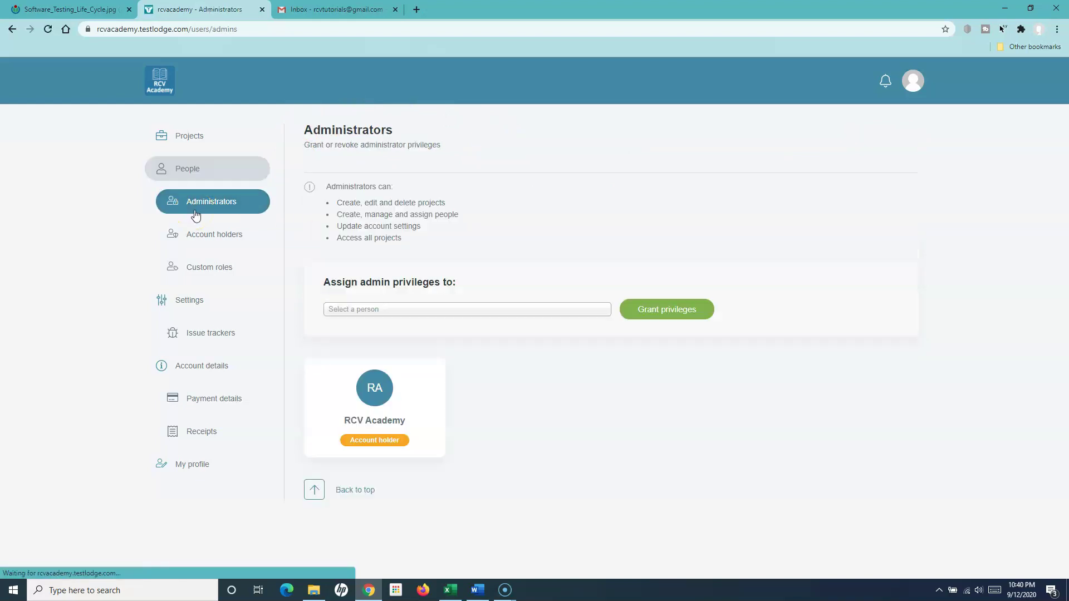